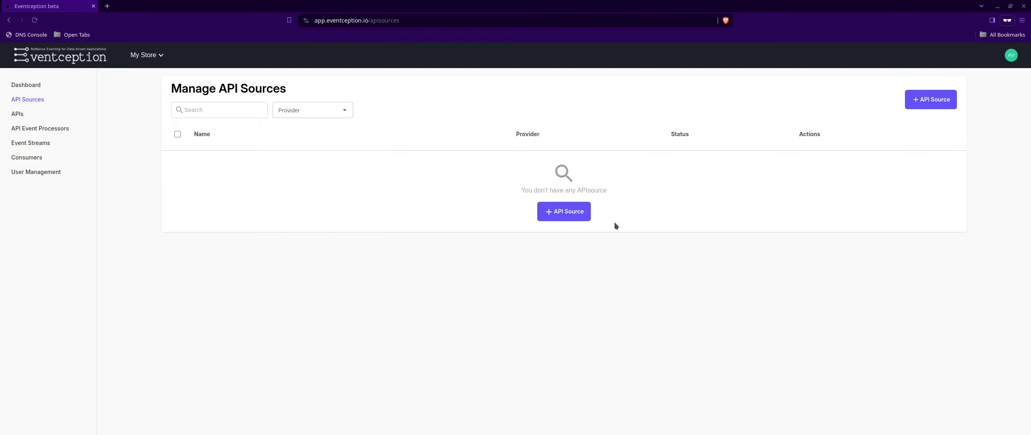
- Start a new API source with identifier order-management, name 'Order Management' and a Kong order-lifecycle description
left_click(558, 214)
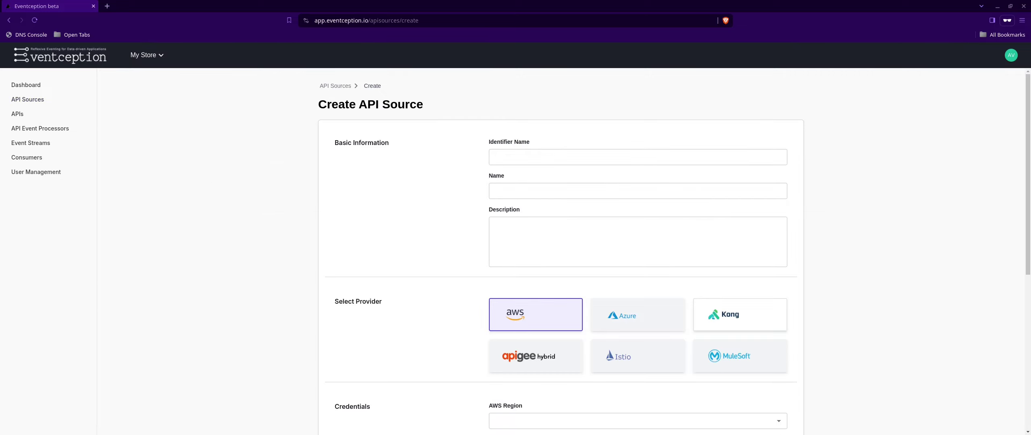
type("order-management")
left_click(550, 184)
type("Order Management")
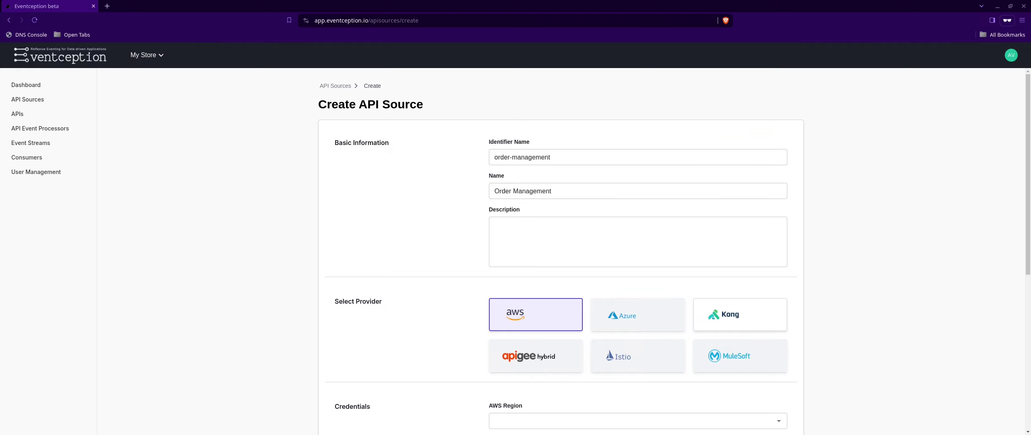
left_click(567, 238)
type("Kong API Gateway for proxying order requests and managing the lifecycle of an order")
left_click(737, 312)
scroll(737, 312, "down", 3)
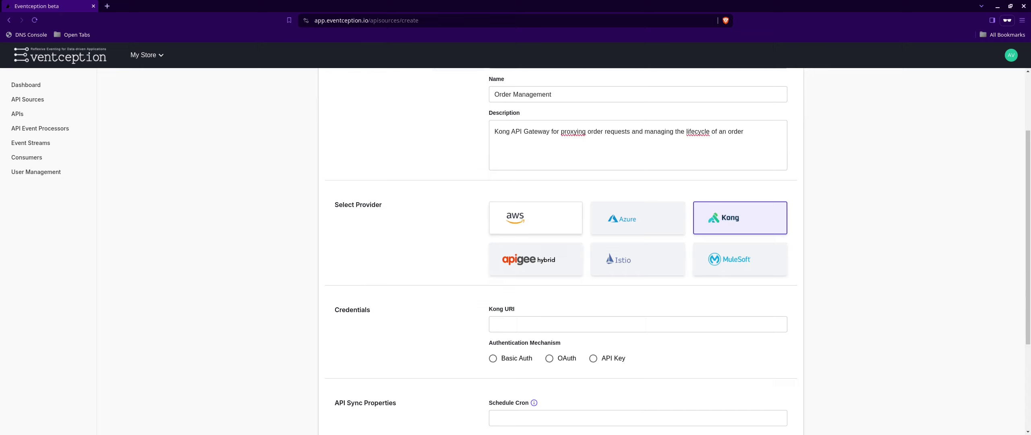
type("https://orders.mystore.eventception.io")
left_click(492, 359)
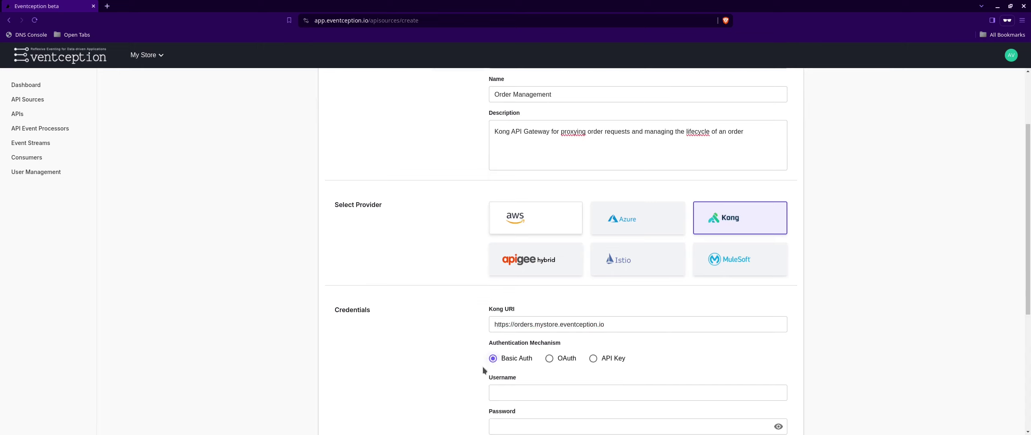
scroll(483, 370, "down", 1)
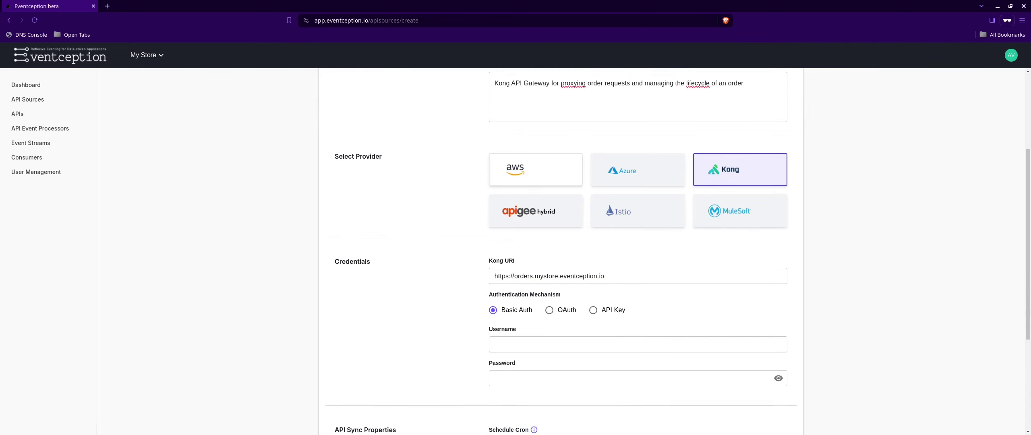
left_click(500, 344)
type("CUI9MZWILMV")
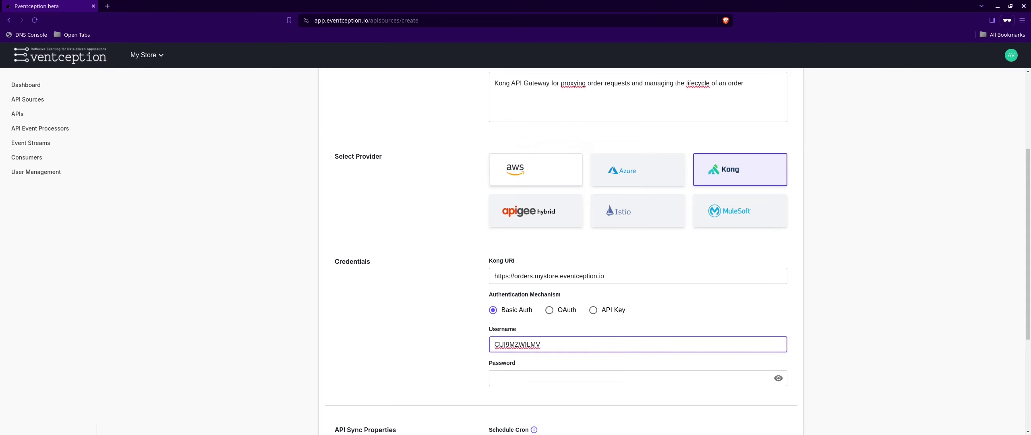
key("Tab")
type("•••")
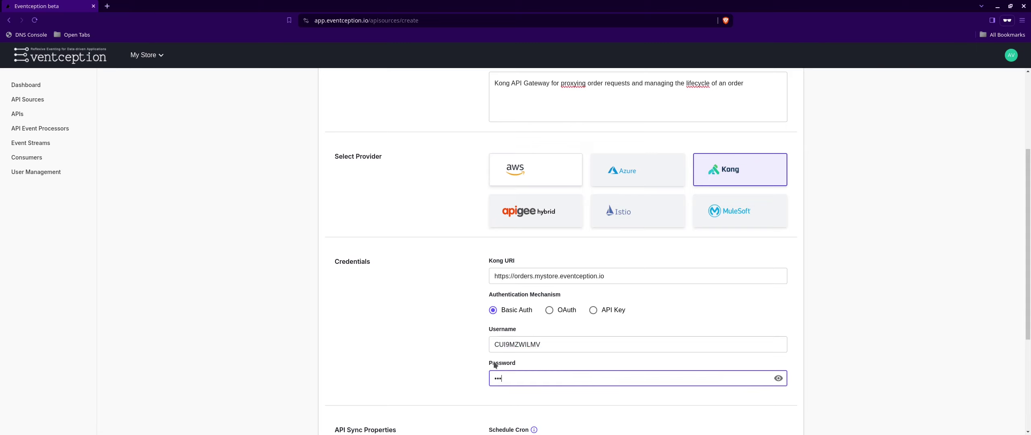
type("•••••••")
- Set sync schedule * 5 * * *, timeout 100000 ms, 5 retries, 10000 ms retry sleep, and create the source
scroll(495, 365, "up", 3)
scroll(522, 365, "down", 5)
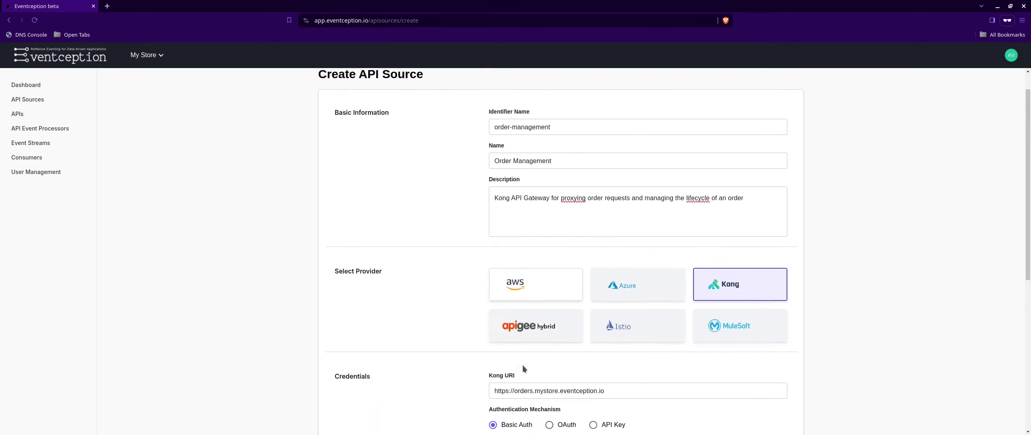
scroll(524, 358, "down", 2)
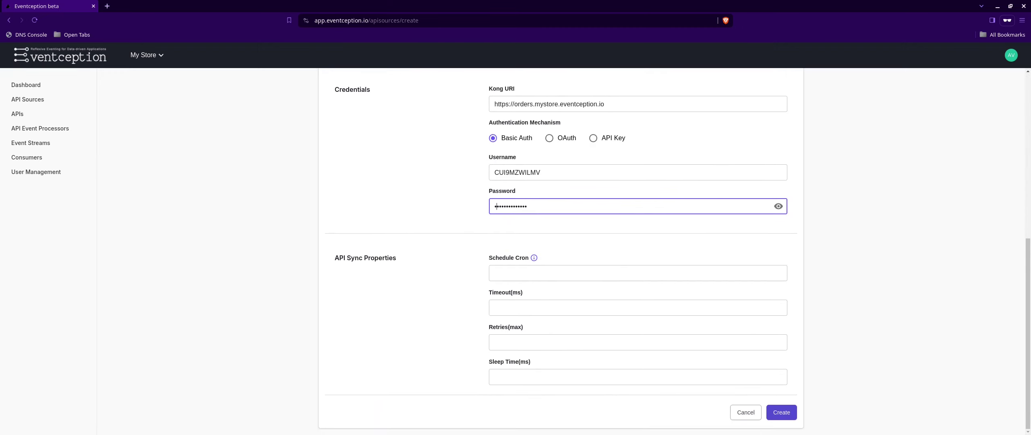
left_click(557, 273)
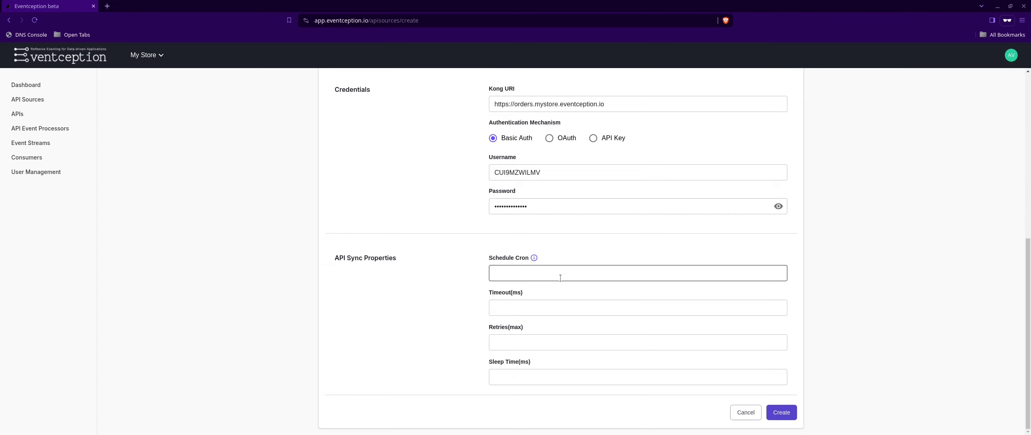
type("* 5 * * *")
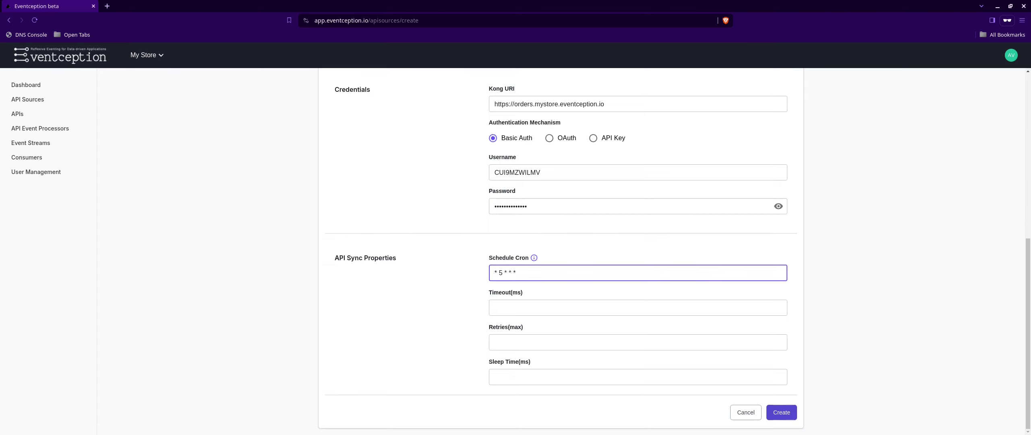
left_click(564, 308)
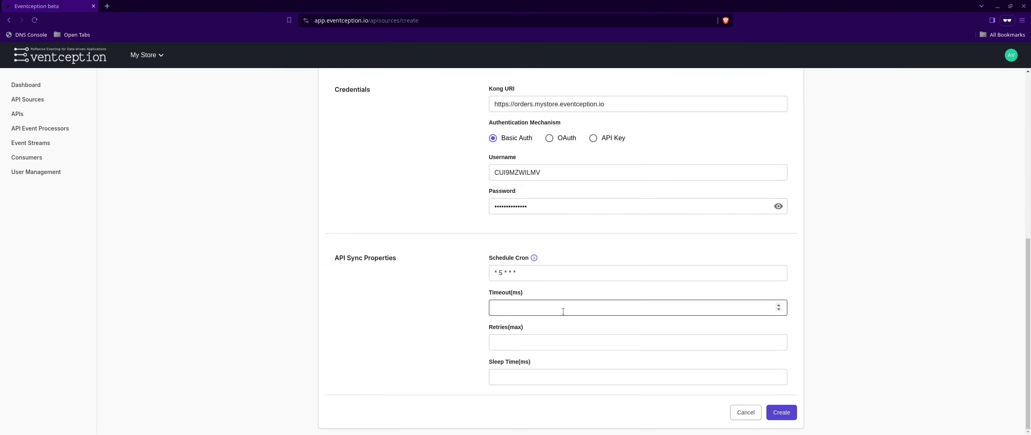
type("100000")
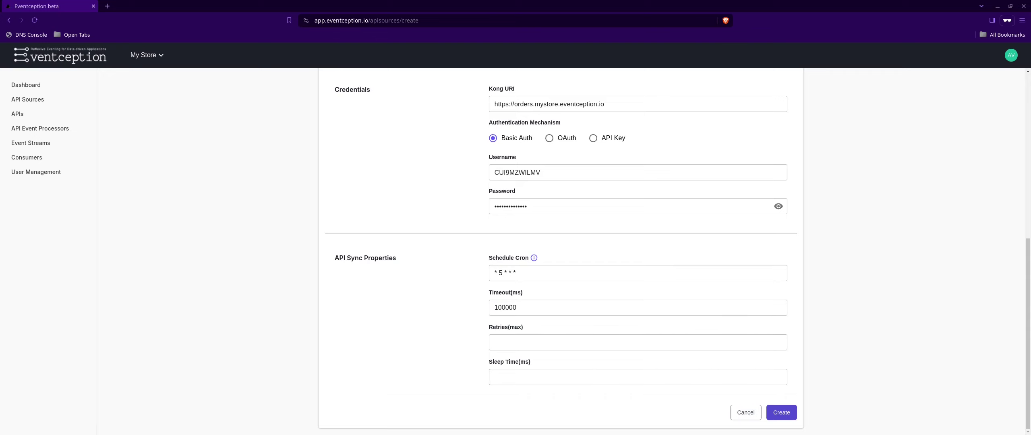
left_click(569, 340)
type("5")
left_click(572, 379)
type("10000")
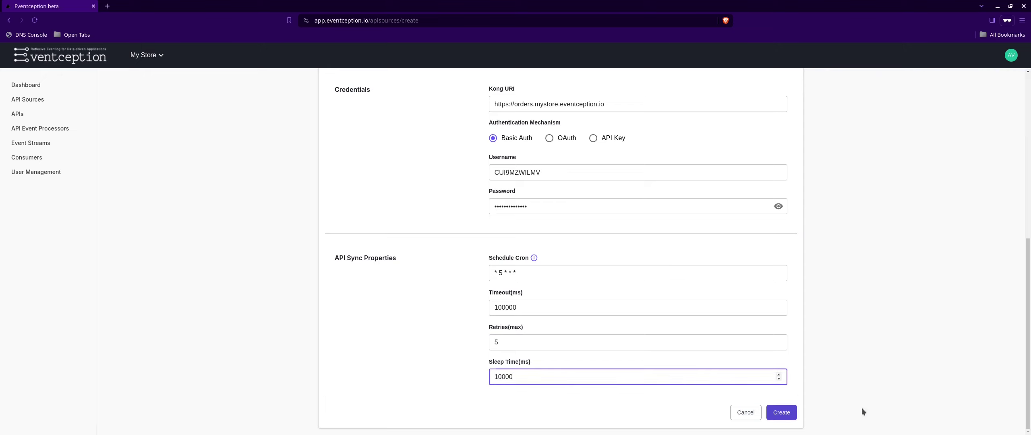
left_click(781, 412)
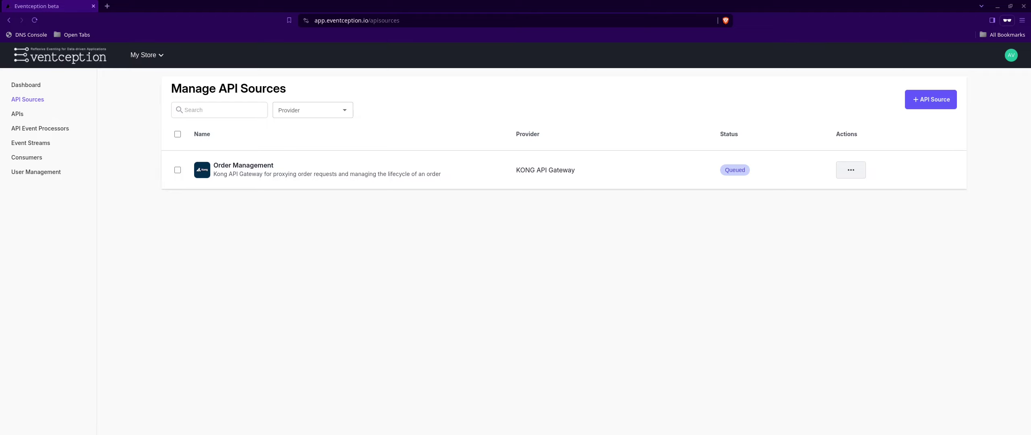
- Reload the API sources page so Order Management's status changes from Queued to Success
left_click(35, 20)
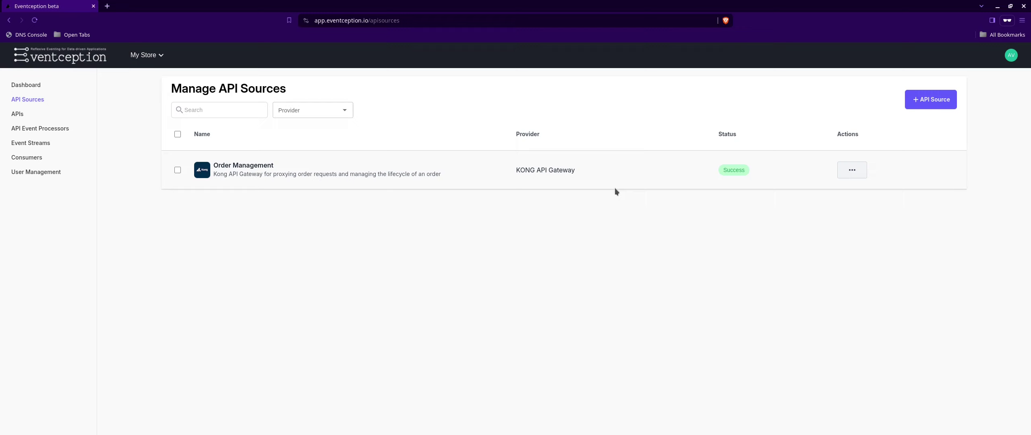
- Add a Push Logs log producer for the Order Management source
left_click(852, 174)
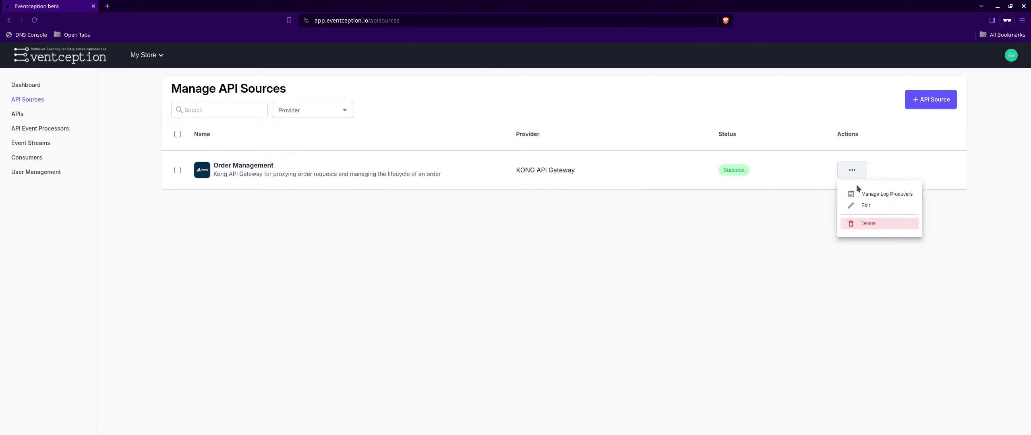
left_click(865, 194)
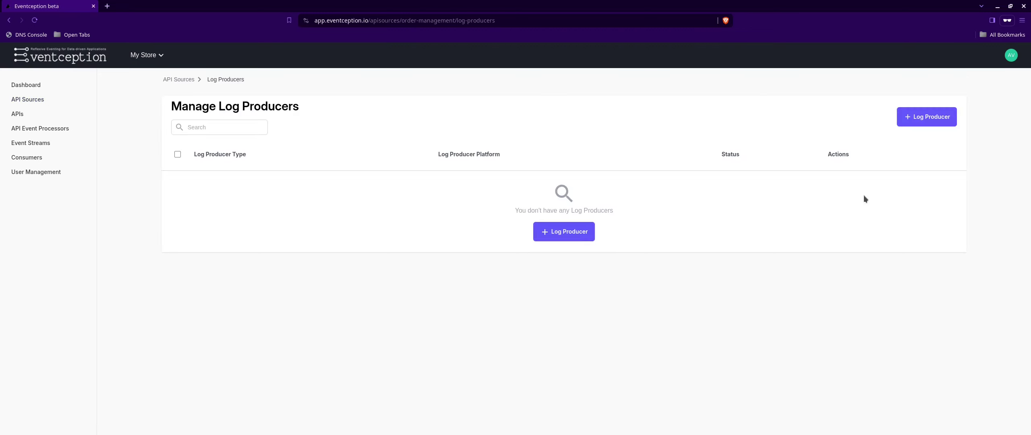
left_click(555, 233)
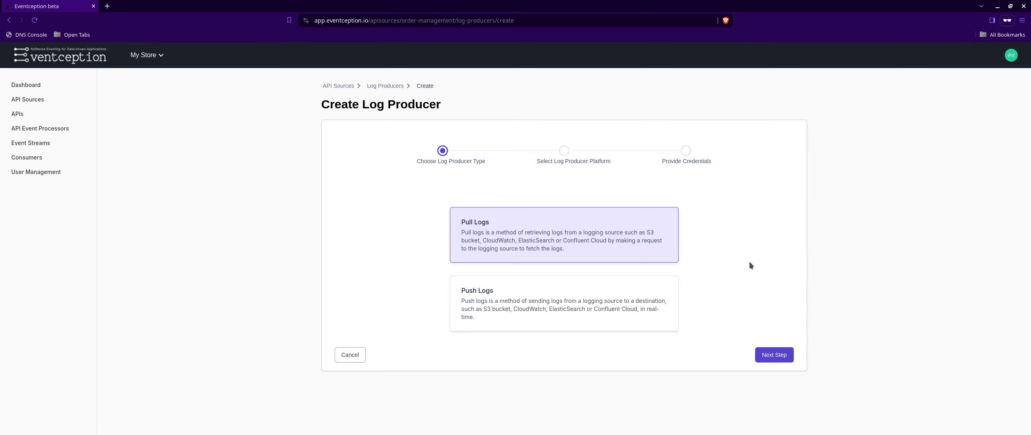
left_click(605, 301)
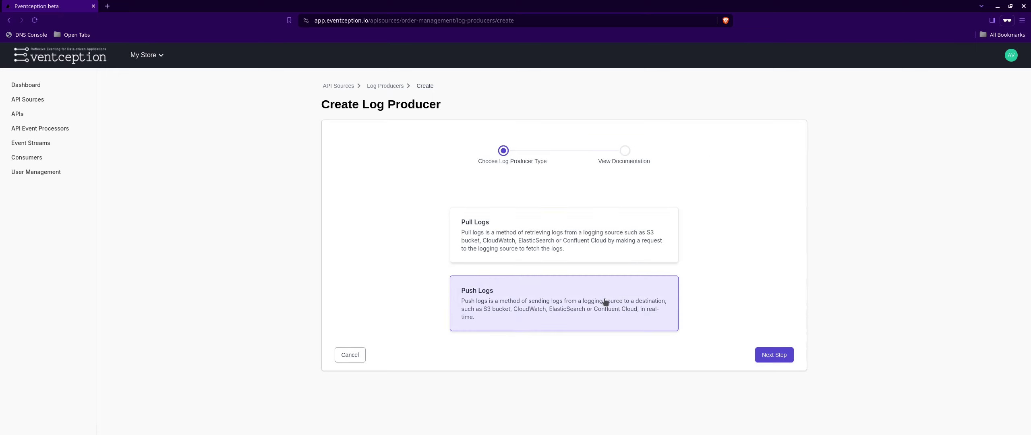
left_click(774, 356)
- Review the Kong plugin setup instructions, run the log check, and go back to API Sources
scroll(772, 357, "down", 3)
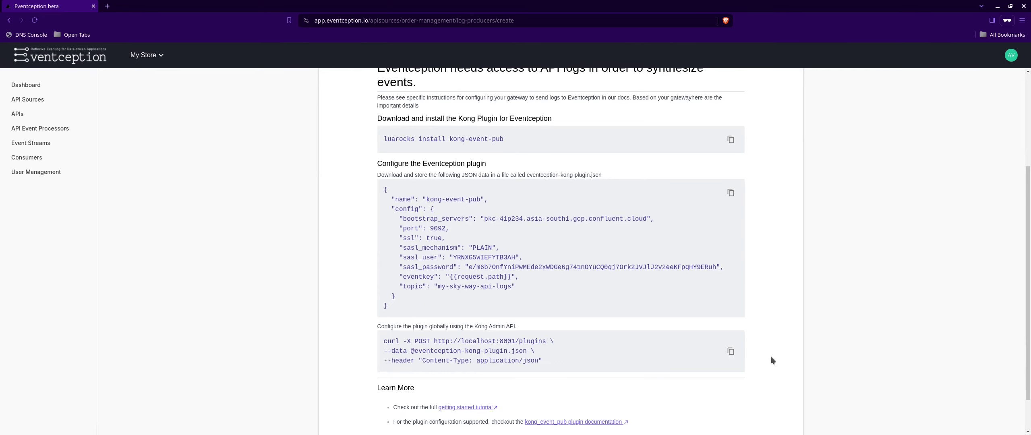
scroll(771, 356, "down", 1)
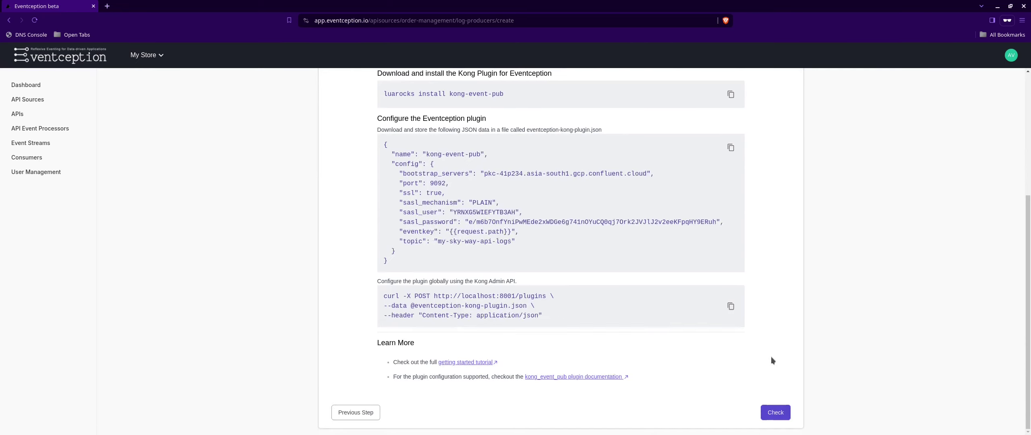
left_click(775, 413)
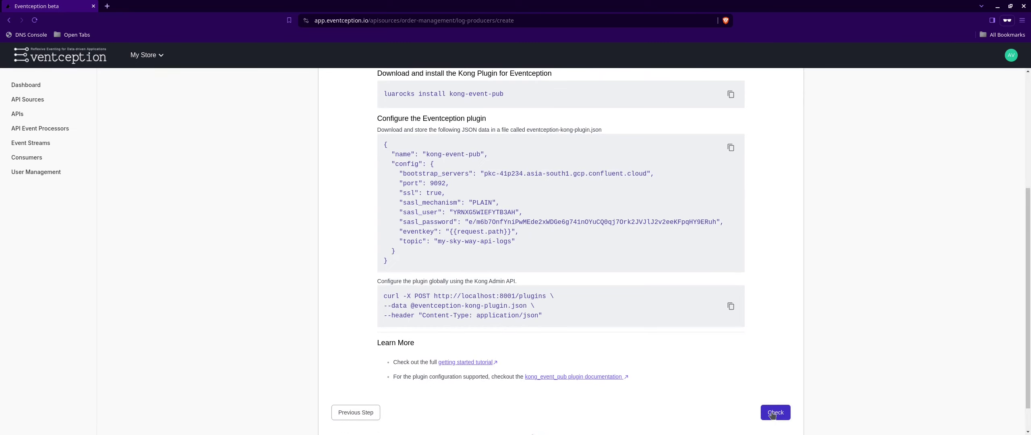
scroll(765, 400, "down", 1)
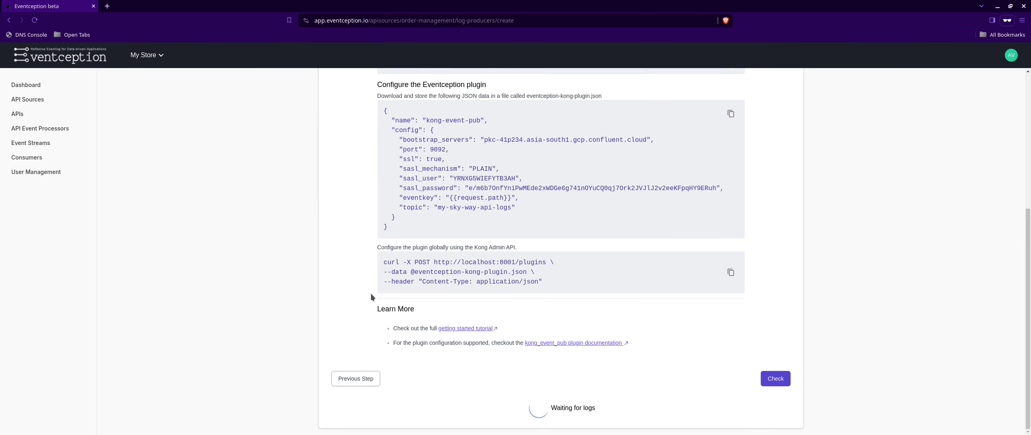
left_click(24, 100)
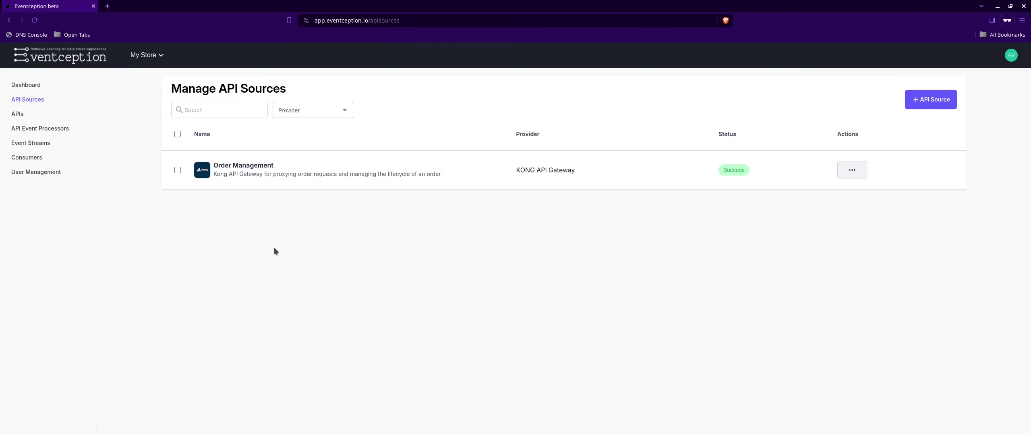
- Browse the five imported Order Management REST APIs, then go to API Event Processors
left_click(17, 115)
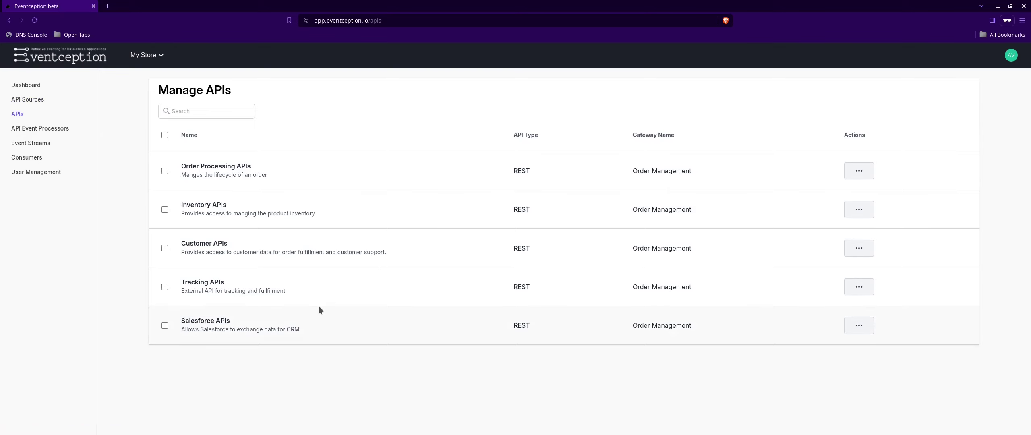
left_click(38, 131)
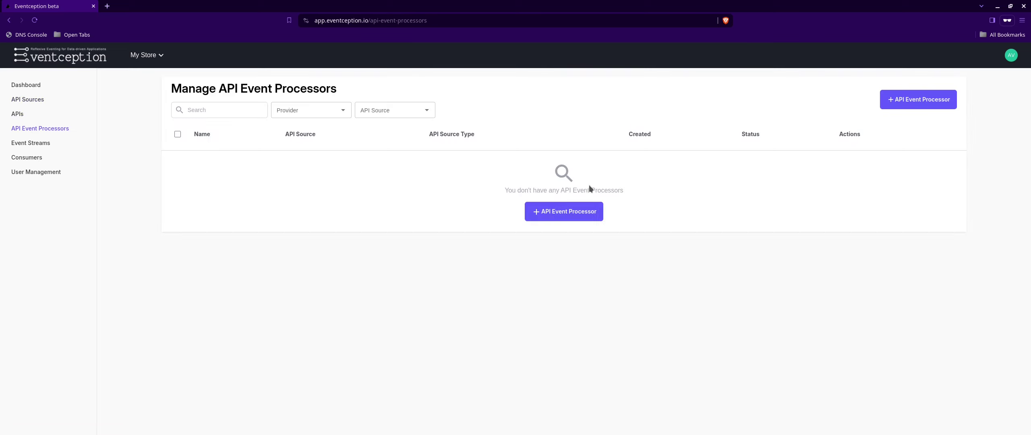
- Start a new API event processor of type OpenAPI Integration, then switch to the terminal
left_click(577, 218)
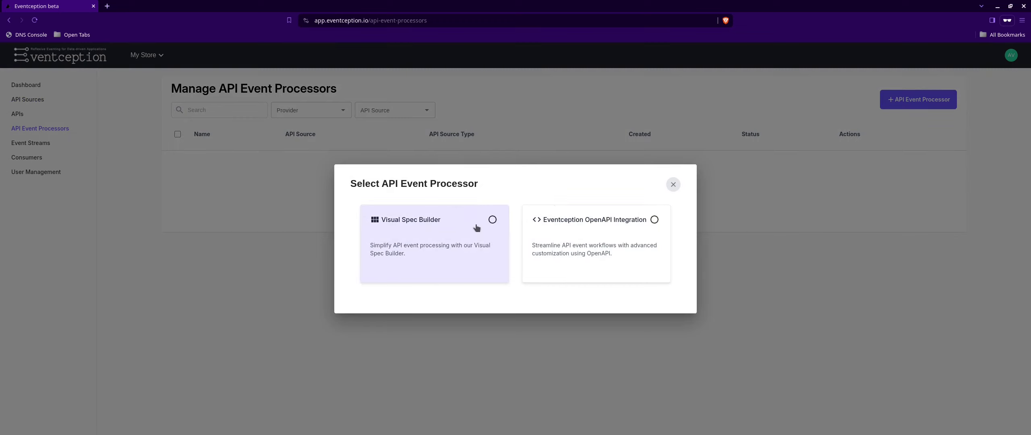
left_click(586, 245)
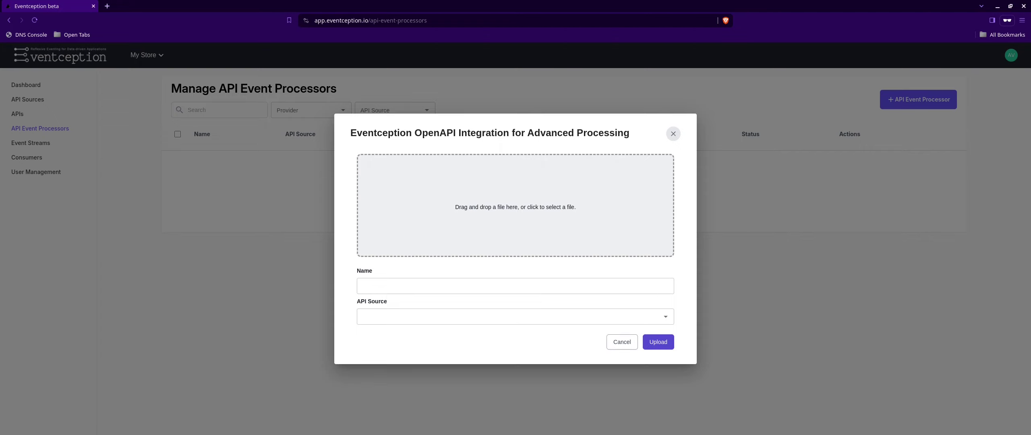
key("alt+Tab")
- Open orders-oas.yml in vim and highlight the X-eventception event key (order_id), value and topic-binding lines
double_click(590, 3)
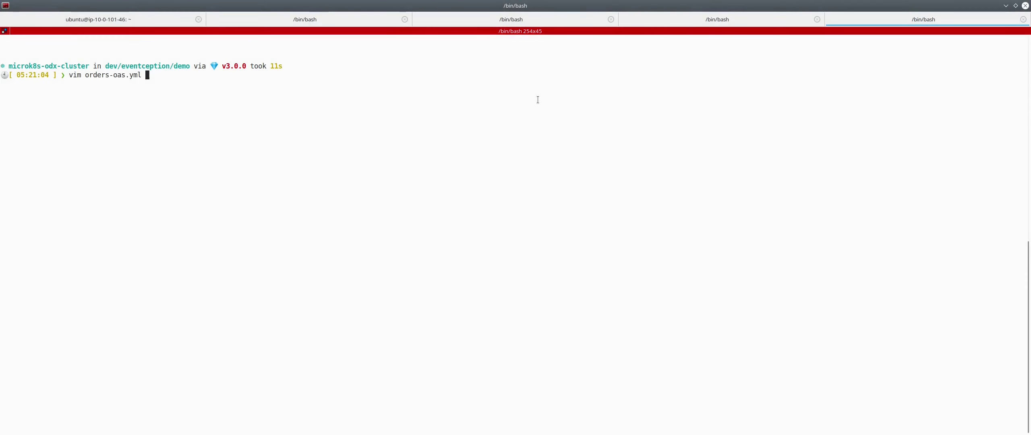
key("Return")
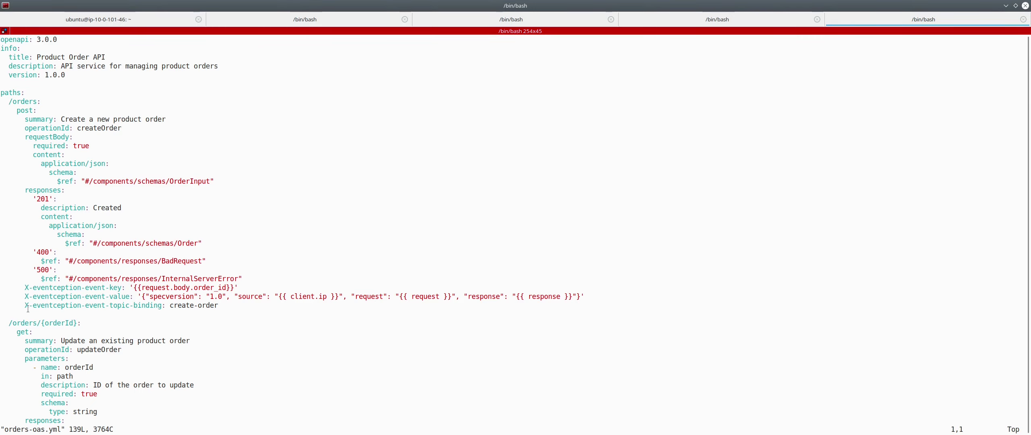
left_click_drag(28, 309, 160, 307)
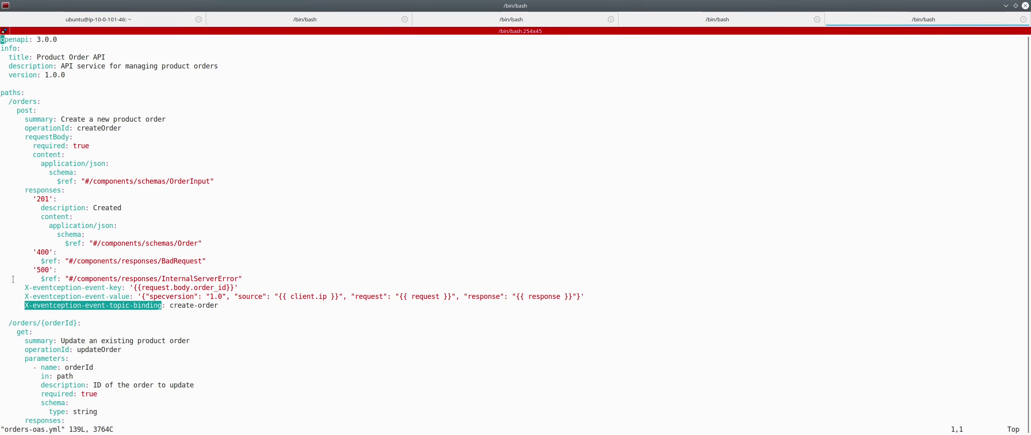
left_click_drag(24, 287, 133, 289)
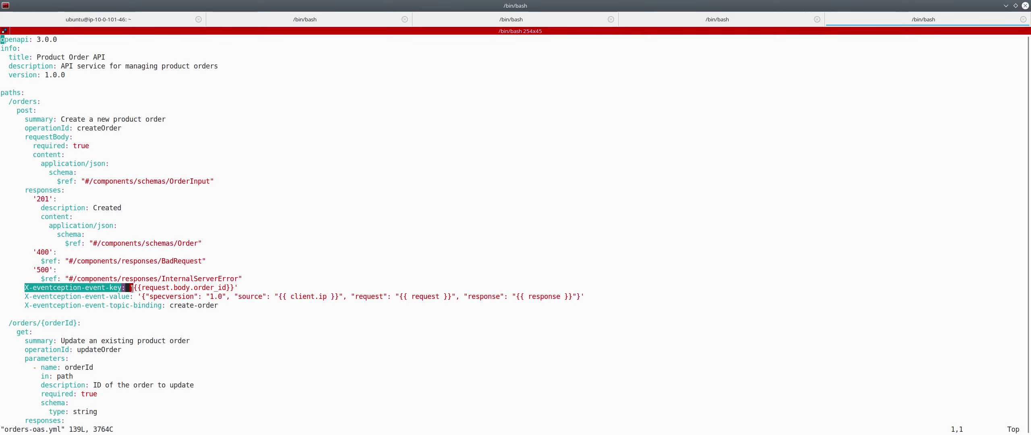
left_click_drag(132, 288, 232, 288)
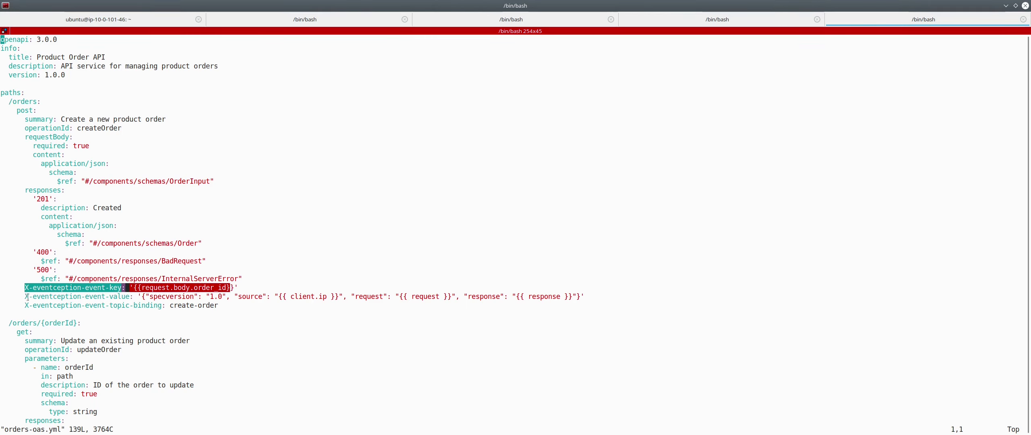
left_click_drag(27, 297, 128, 296)
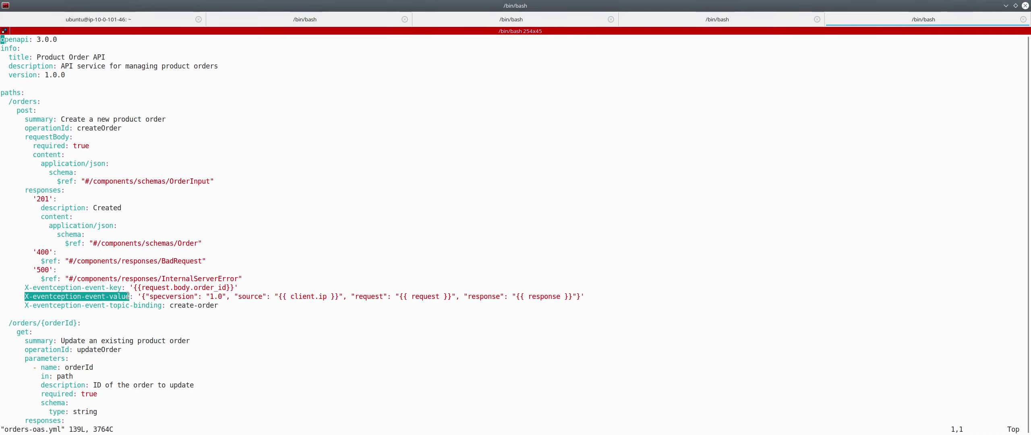
left_click_drag(129, 297, 276, 297)
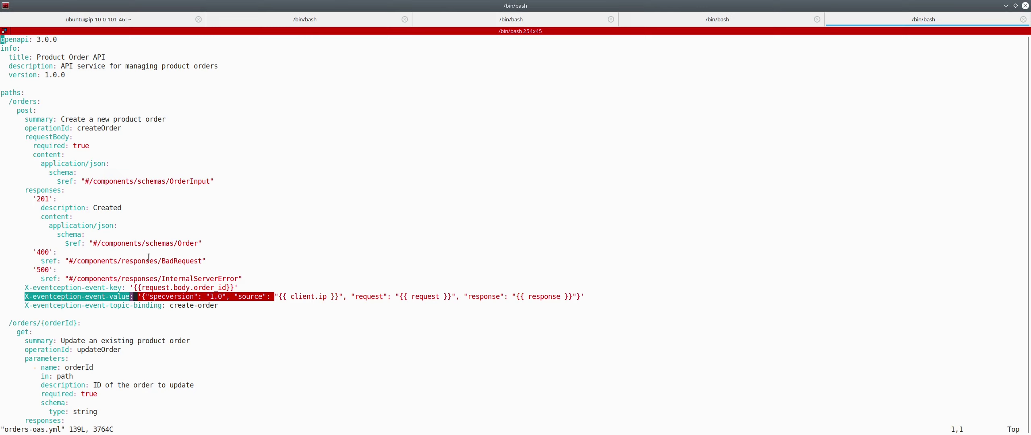
left_click_drag(218, 309, 25, 289)
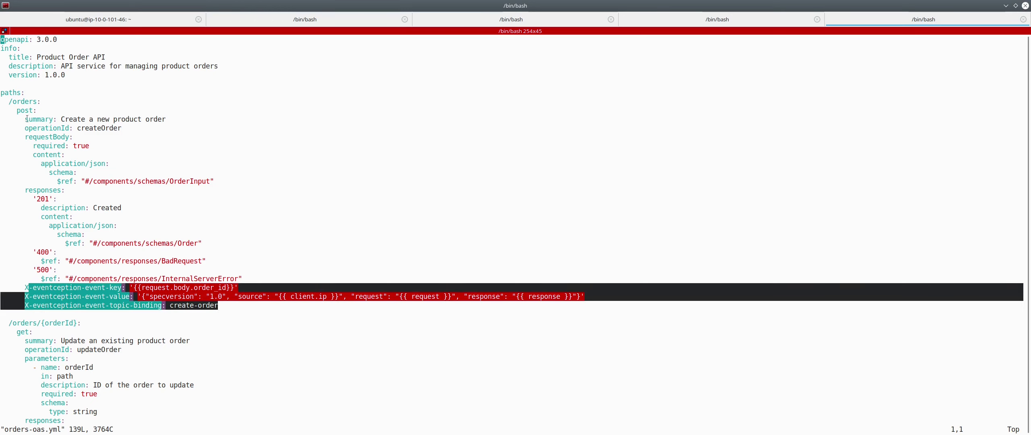
- Scroll through the rest of the spec, quit vim with :wq, and return to the browser
scroll(81, 297, "down", 20)
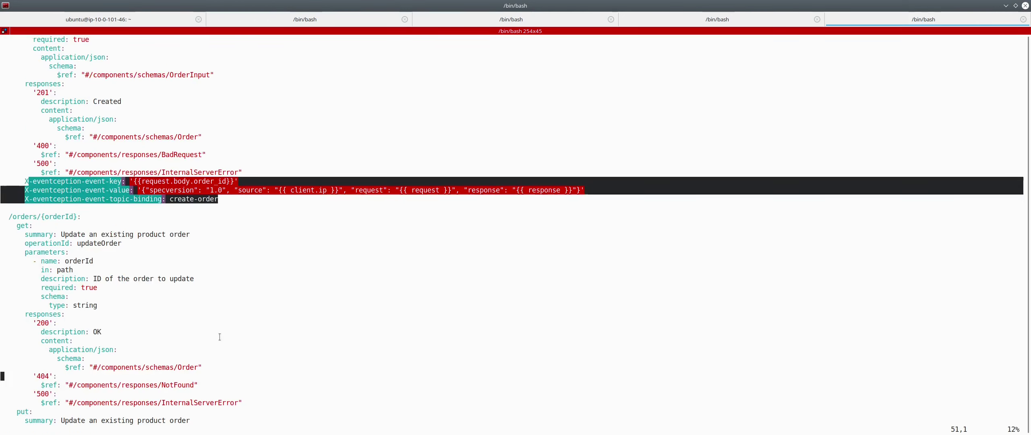
scroll(219, 337, "down", 7)
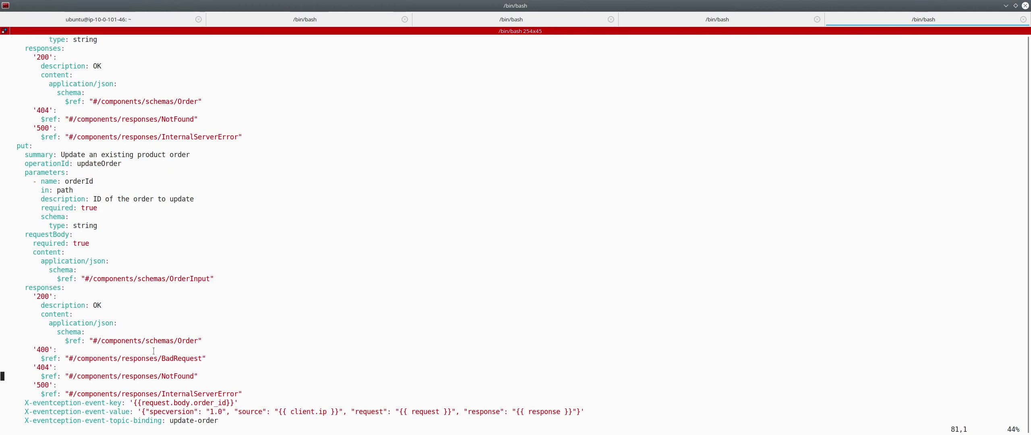
scroll(181, 332, "down", 3)
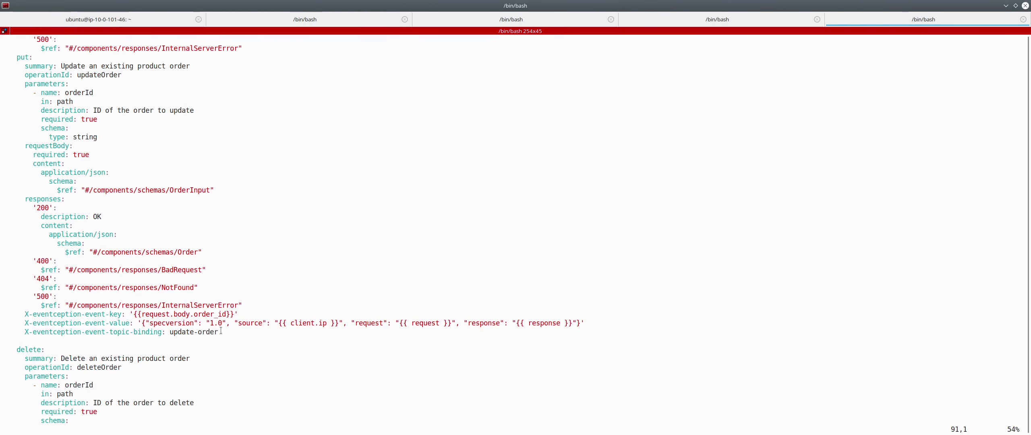
type(":wq")
key("Return")
key("alt+Tab")
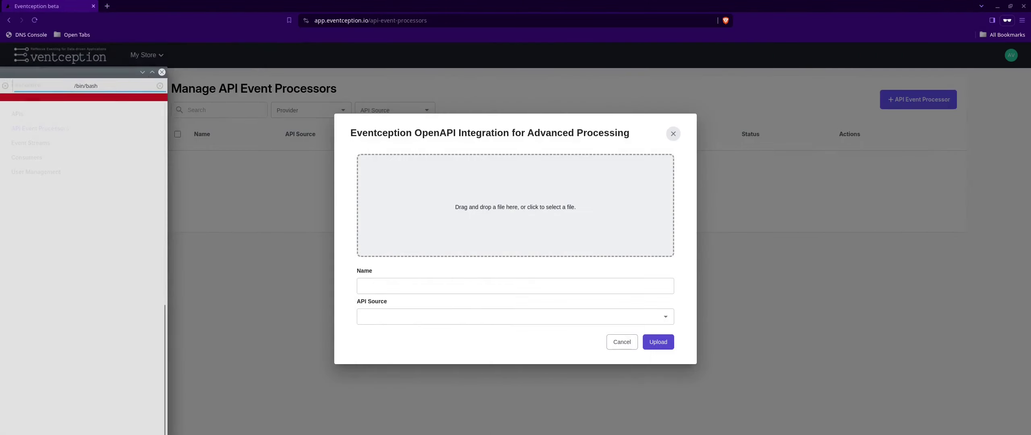
- Upload Desktop/orders-oas.yml as processor 'orders' linked to the Order Management API source
left_click(478, 227)
left_click(366, 112)
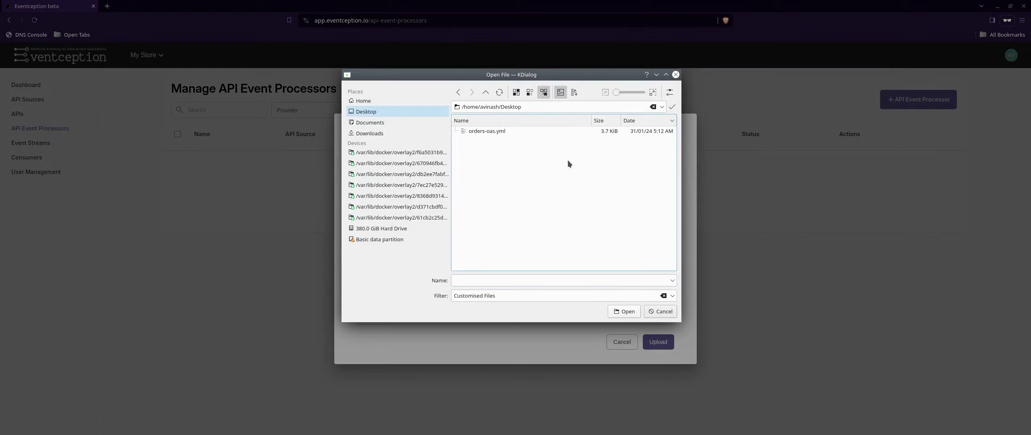
double_click(509, 131)
left_click(401, 309)
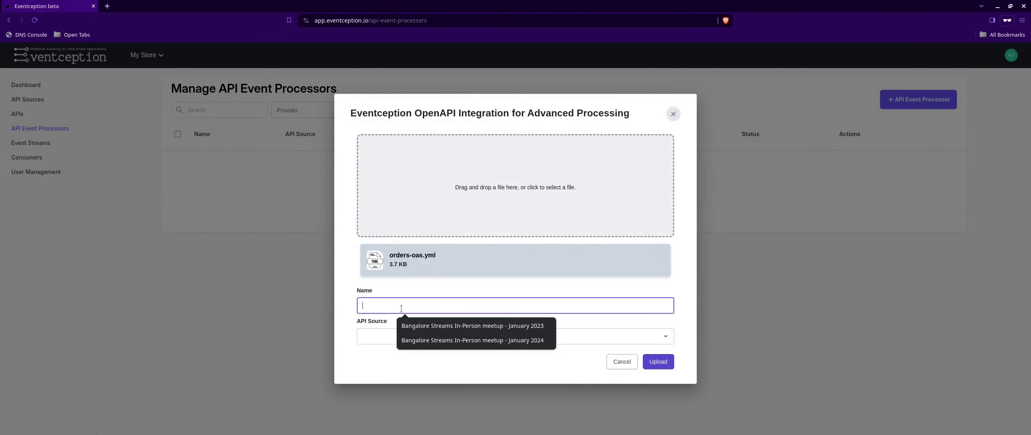
type("orders")
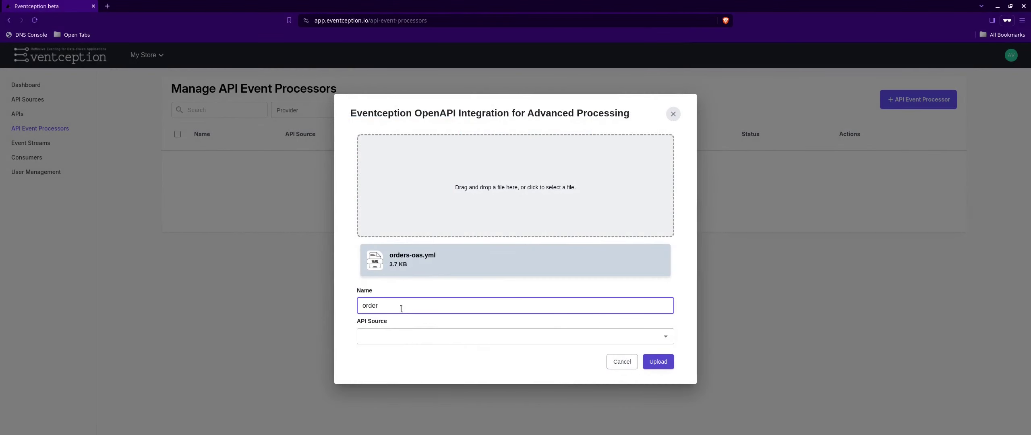
left_click(420, 340)
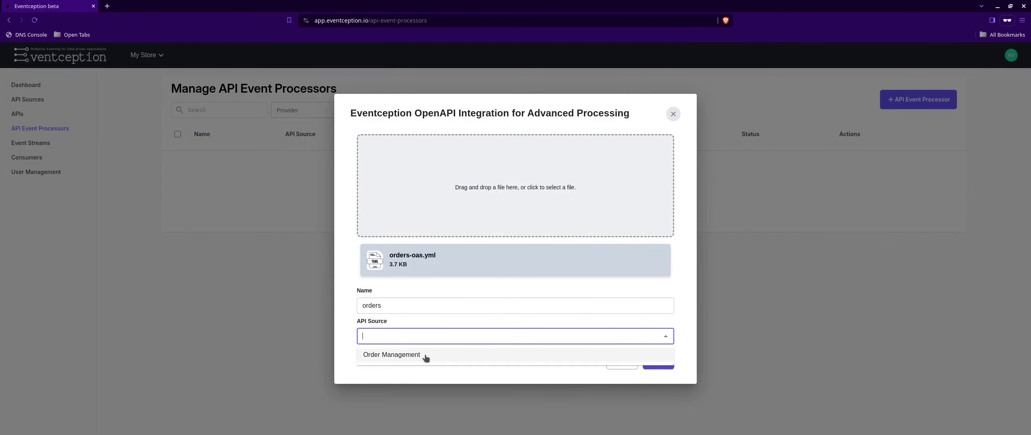
left_click(425, 358)
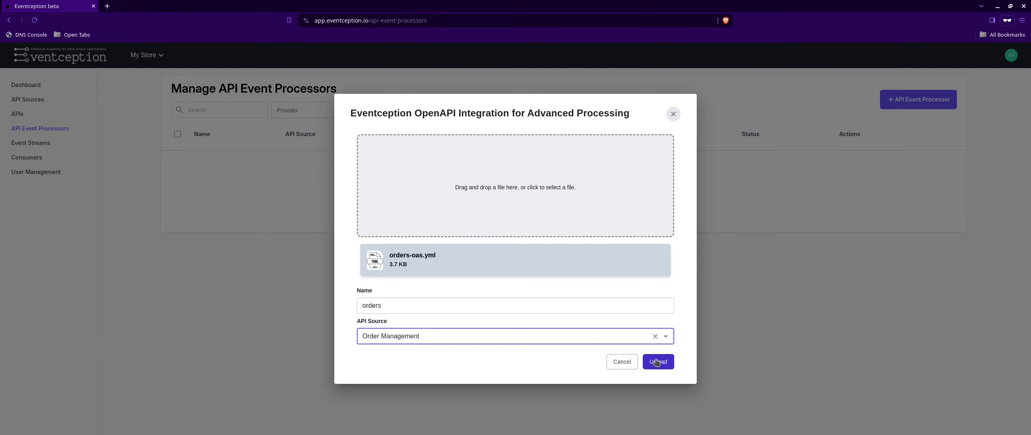
left_click(656, 363)
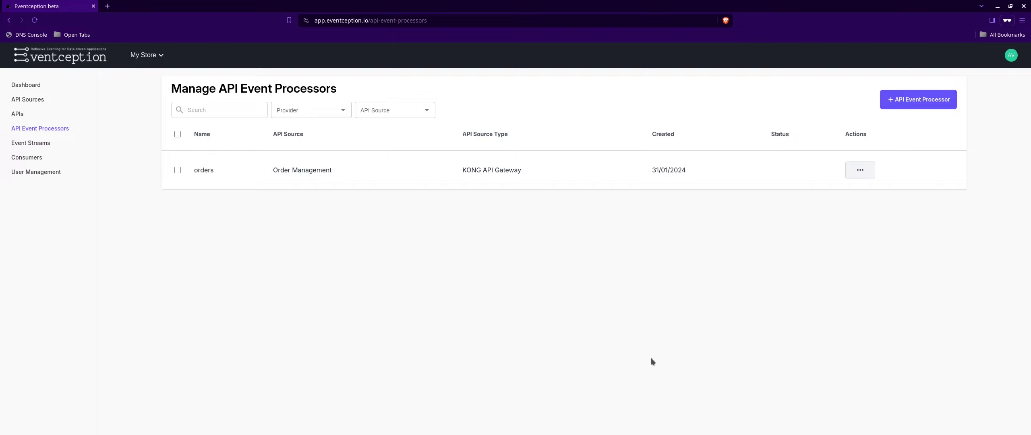
- Run ./create_orders.sh and ./update_orders.sh in separate terminal panes to send sample orders
key("F12")
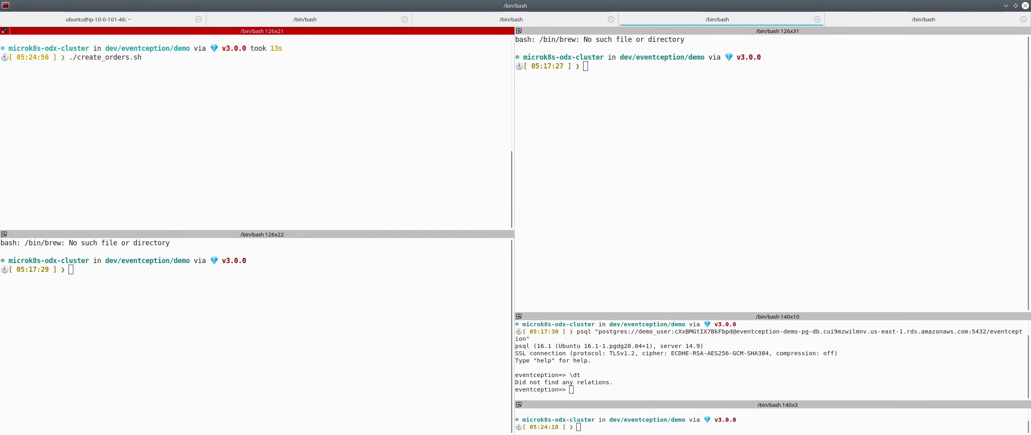
key("Return")
left_click(353, 316)
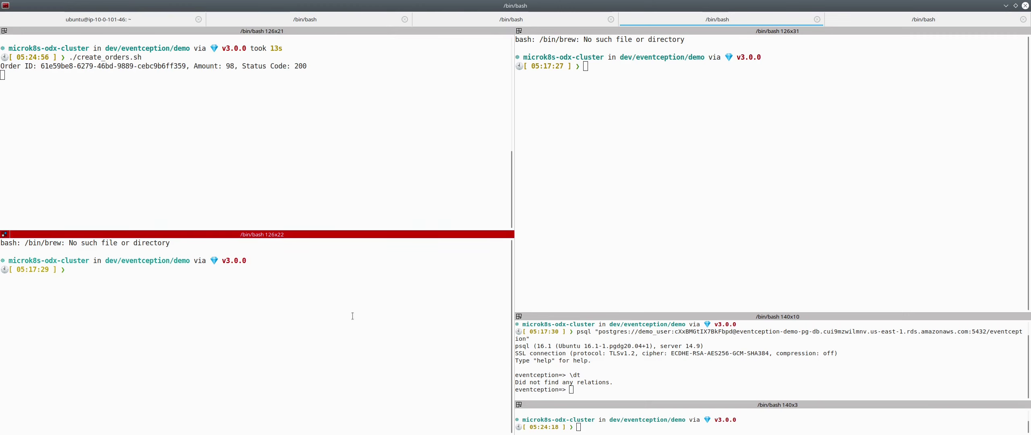
type("./update_orders.sh")
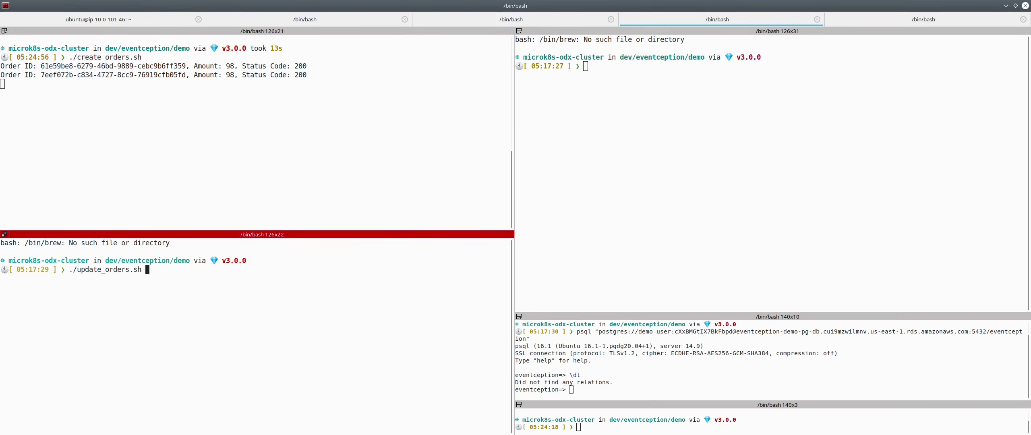
key("Return")
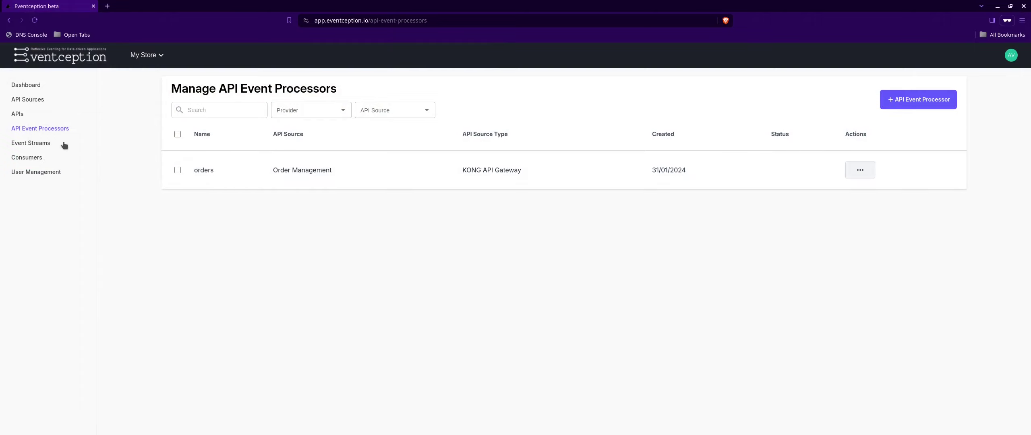
- Open Event Streams to see the create-order and update-order streams from Order Management
left_click(39, 146)
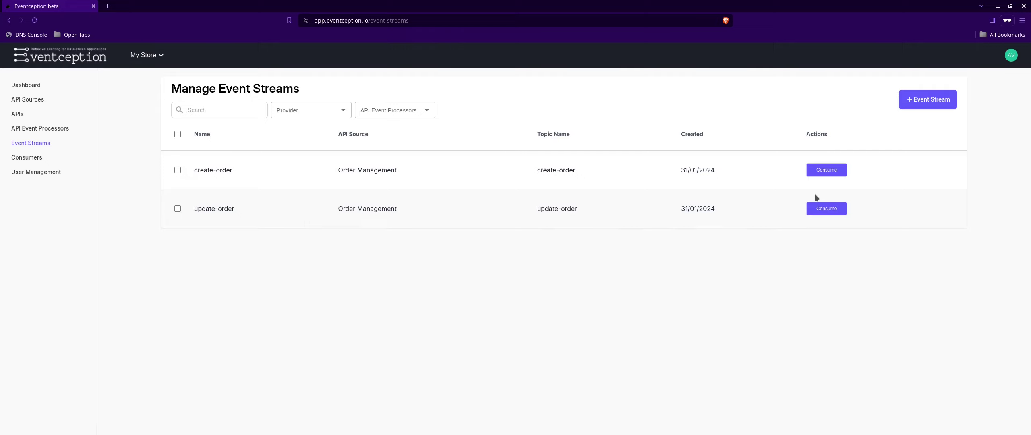
- Choose Kafka Consumer for the create-order stream and copy its connection config block
left_click(821, 174)
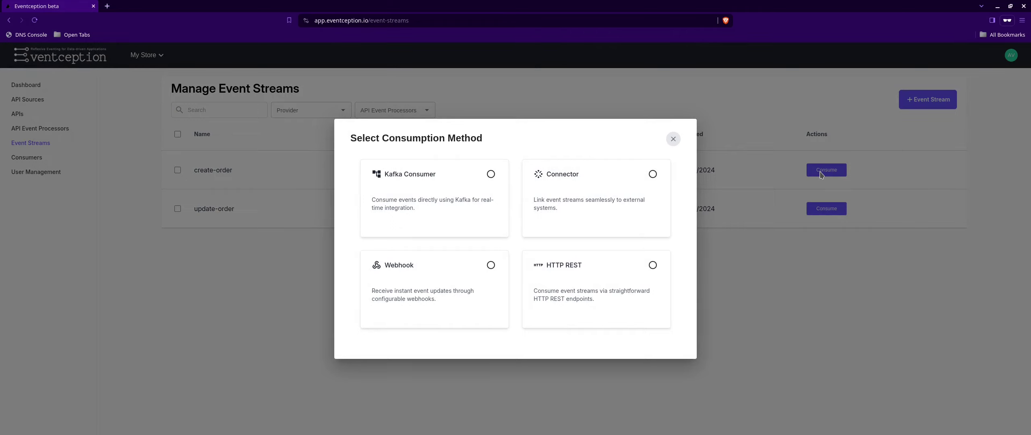
left_click(408, 174)
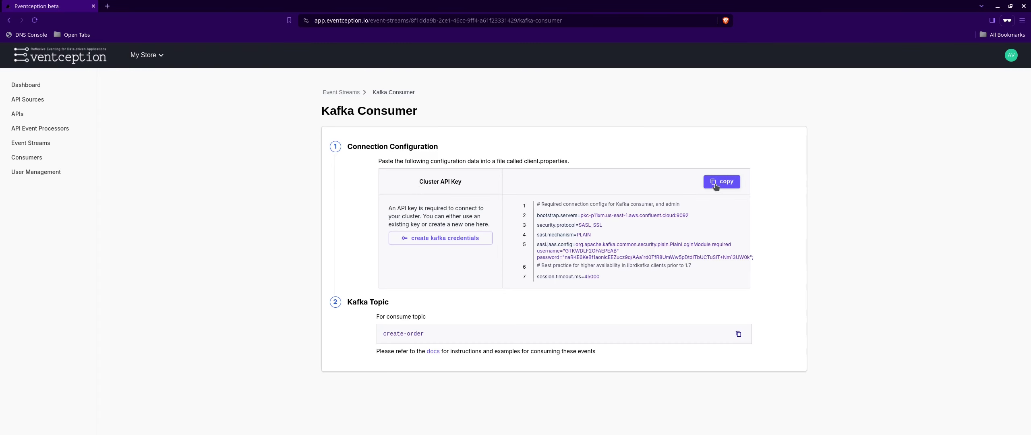
left_click(715, 184)
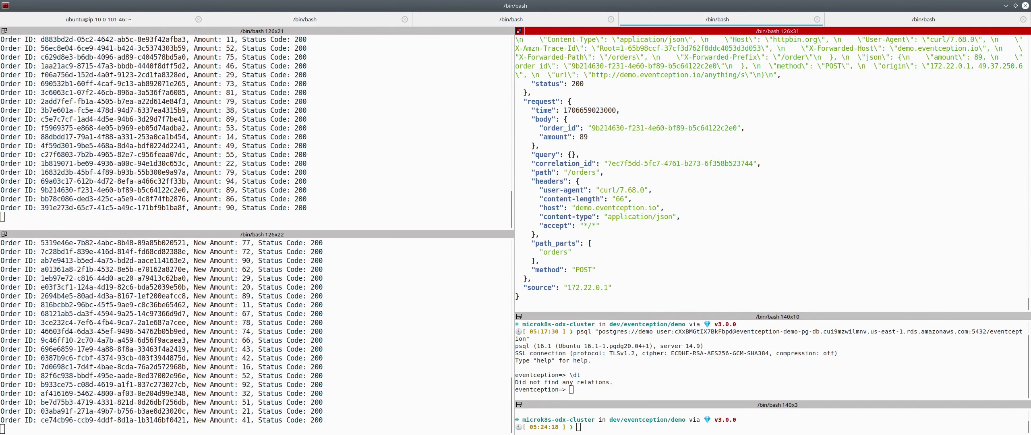
- Return from the terminal to Eventception's Kafka Consumer page for the create-order topic
key("alt+Tab")
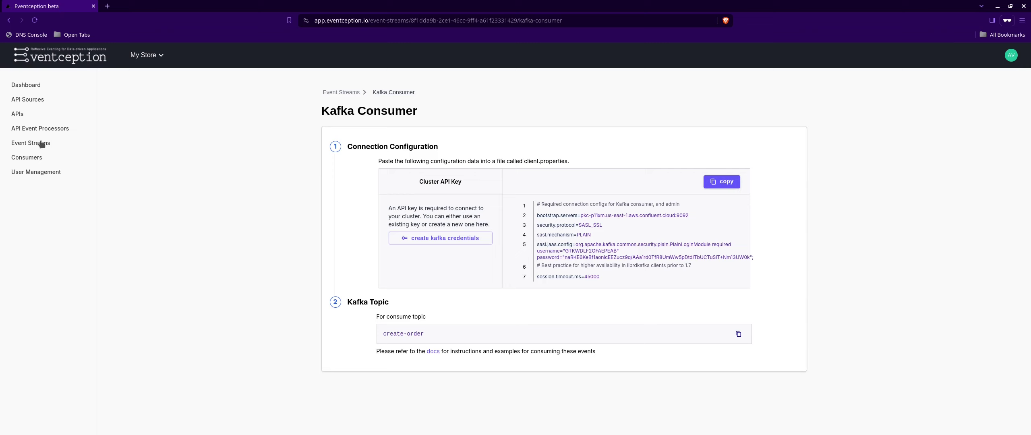
- Start a new connector on the update-order stream and name it orders-postgres
left_click(327, 93)
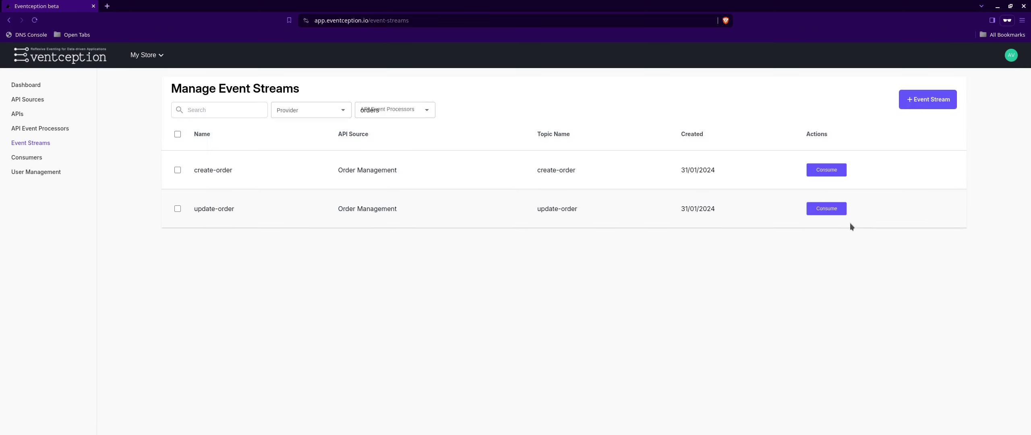
left_click(830, 209)
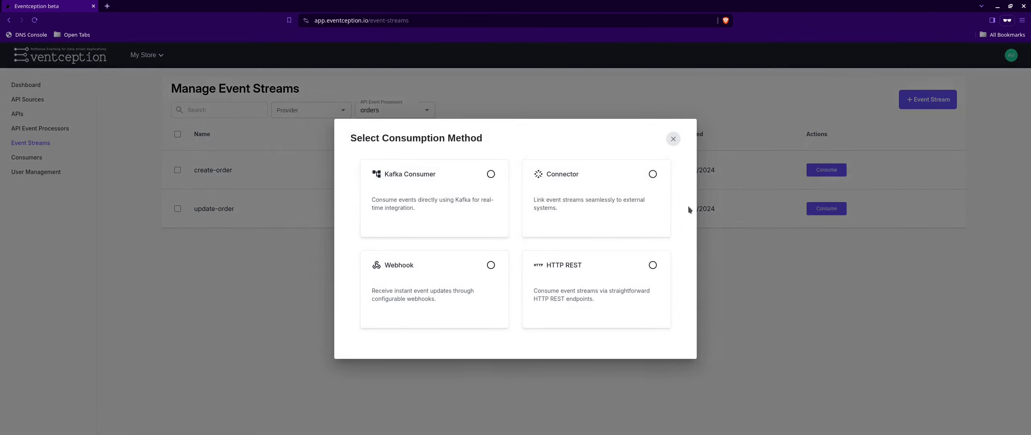
left_click(564, 195)
left_click(518, 156)
type("o")
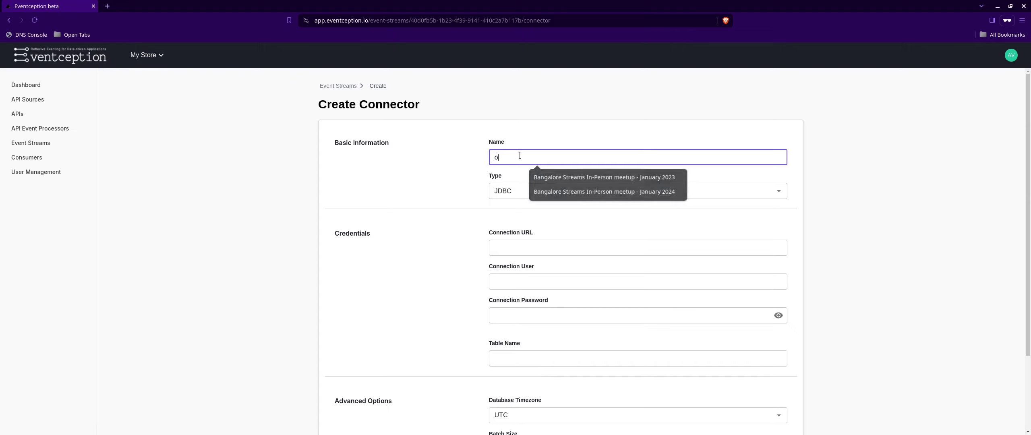
type("rders-p")
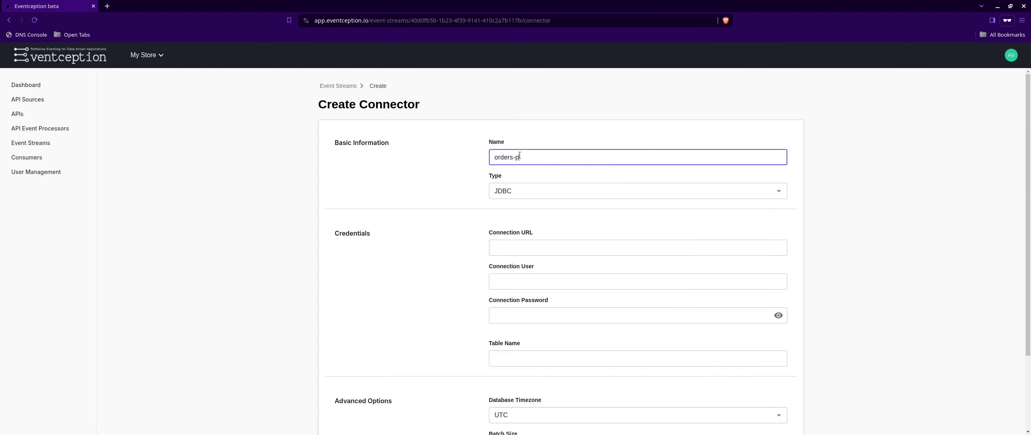
type("ostgres")
- Enter the Postgres JDBC URL, database user and password, set table update_order, and create the connector
key("alt+Tab")
left_click(506, 247)
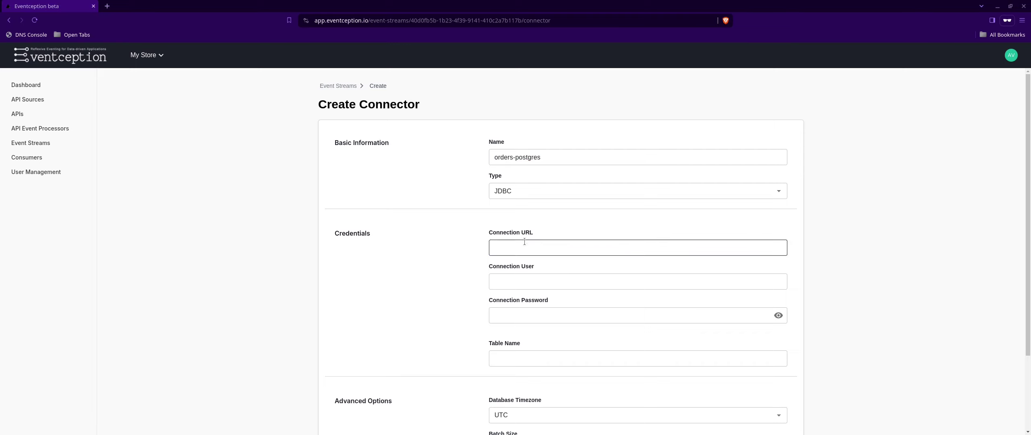
key("ctrl+v")
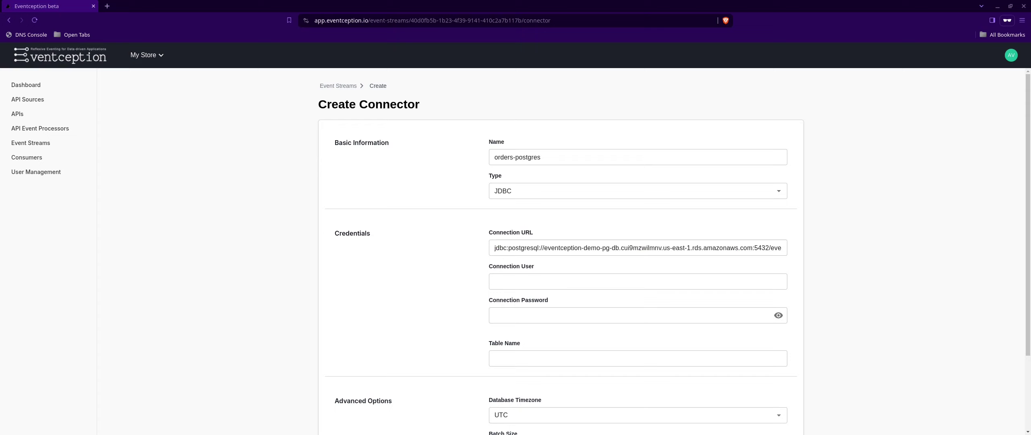
left_click(509, 282)
type("demo_user")
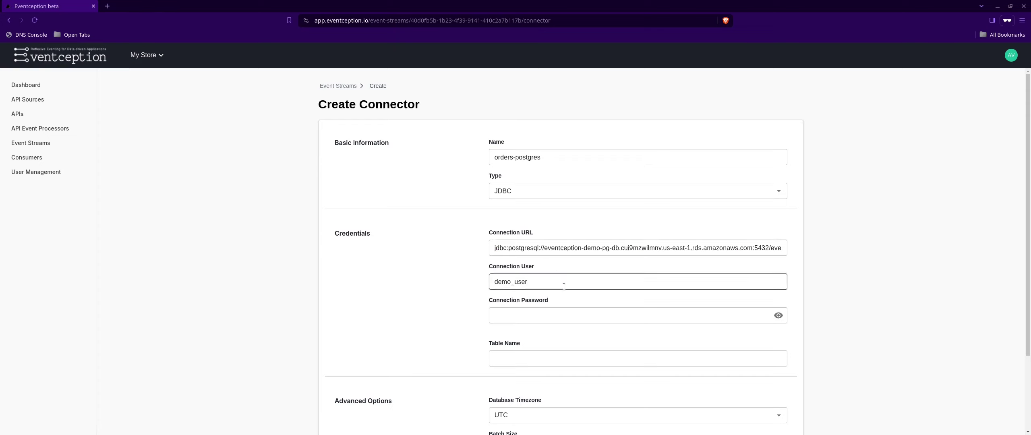
left_click(624, 315)
key("ctrl+v")
left_click(541, 352)
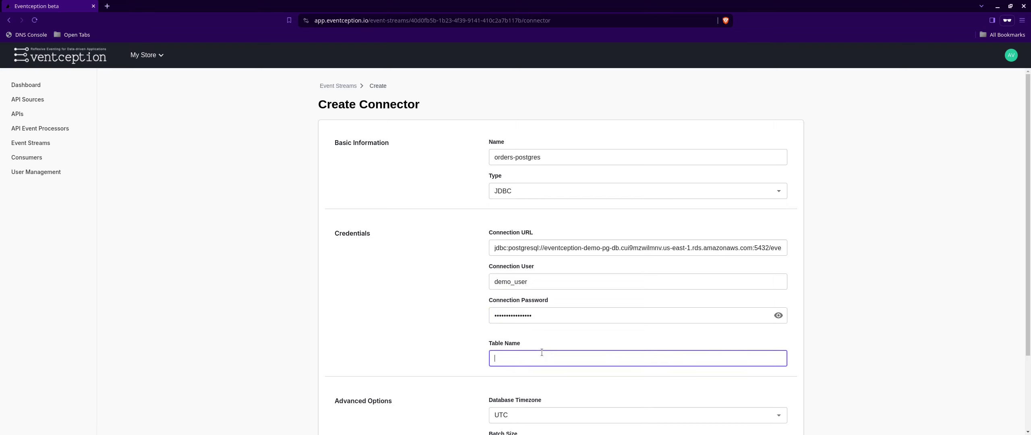
type("update_order")
scroll(542, 352, "down", 3)
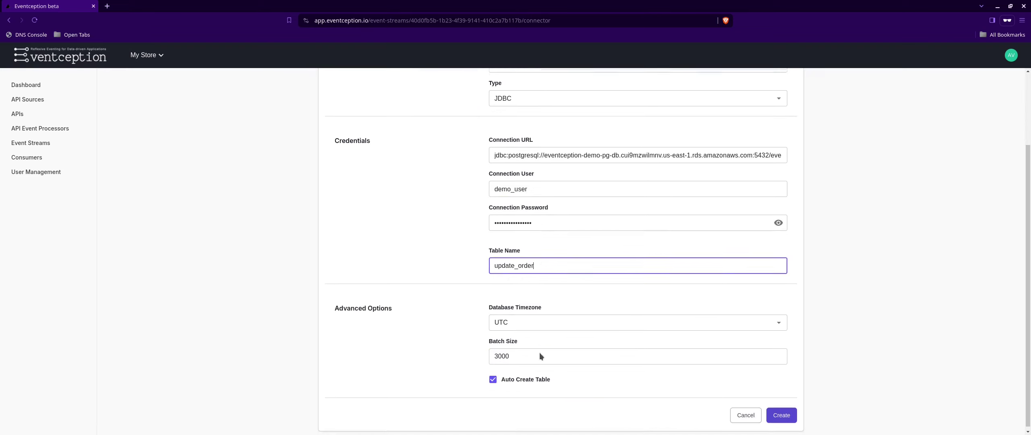
left_click(784, 415)
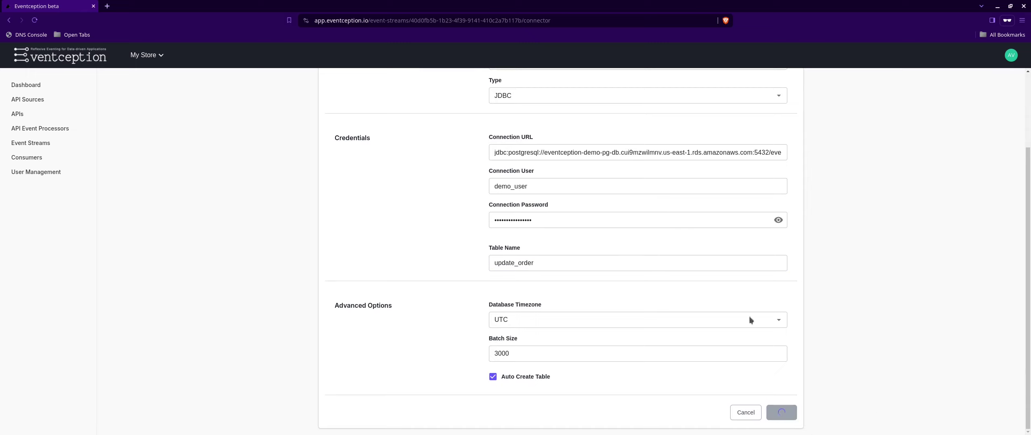
left_click(514, 264)
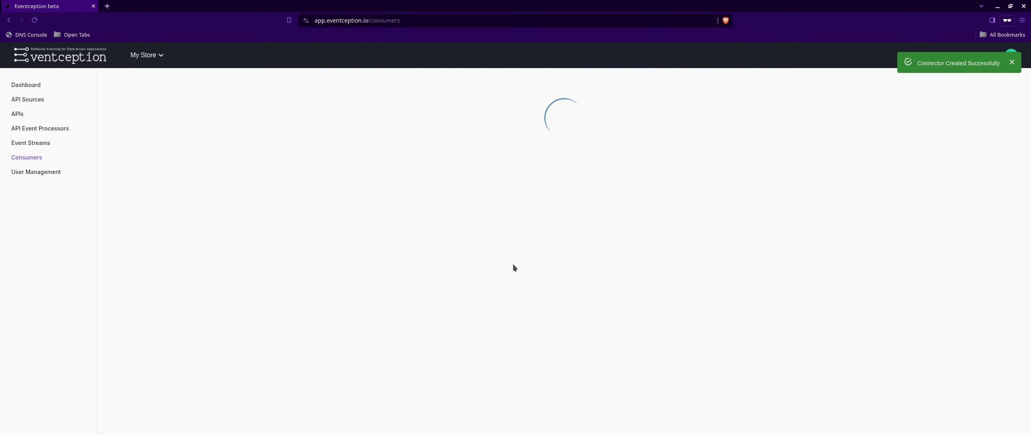
- In psql, list tables with \dt and select from update_order to confirm order-update rows arrived
key("alt+Tab")
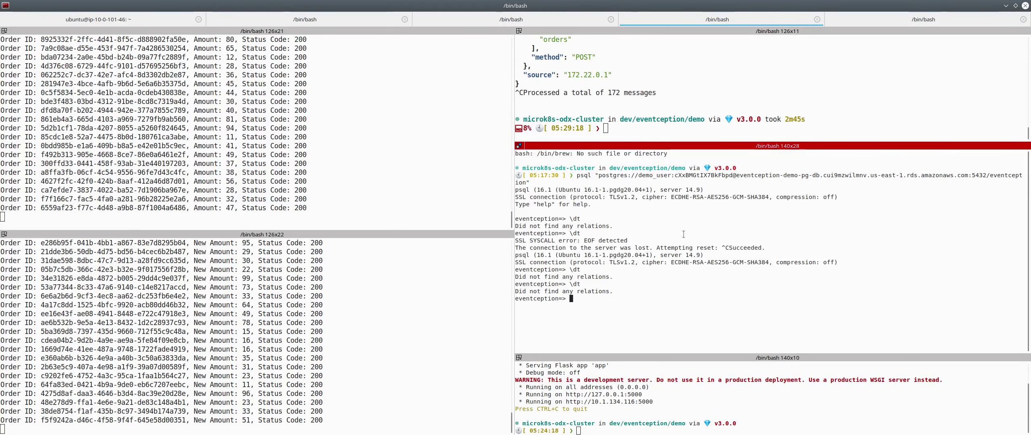
type("\\dt")
key("Return")
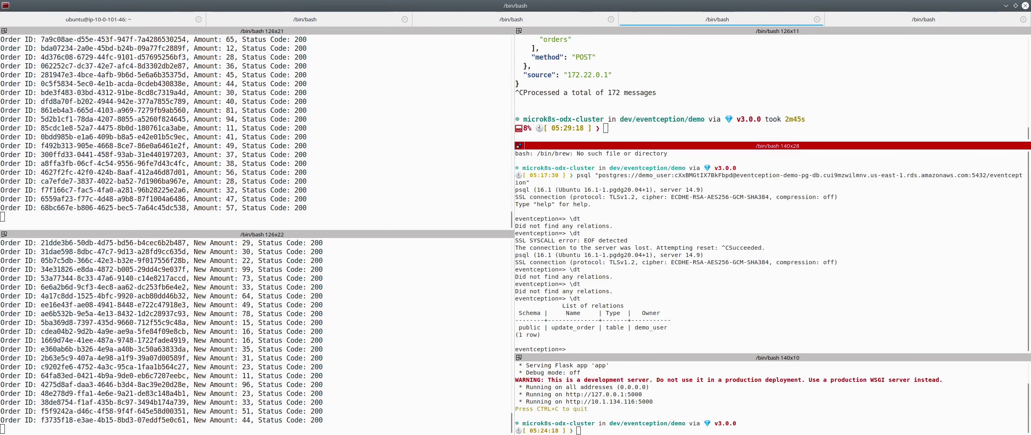
type("select ")
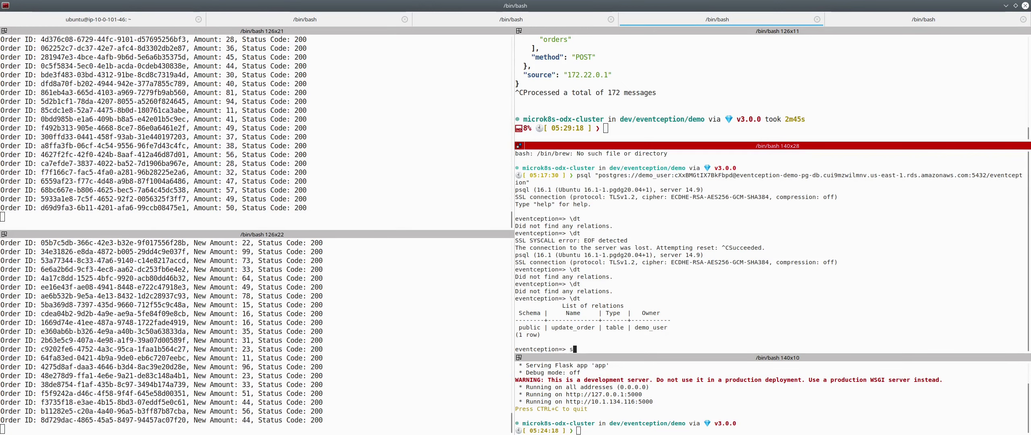
type("* from")
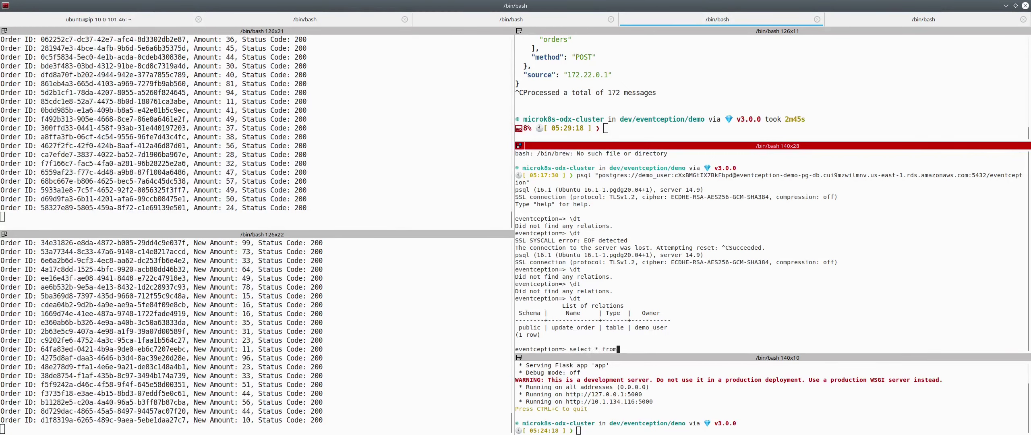
type(" update")
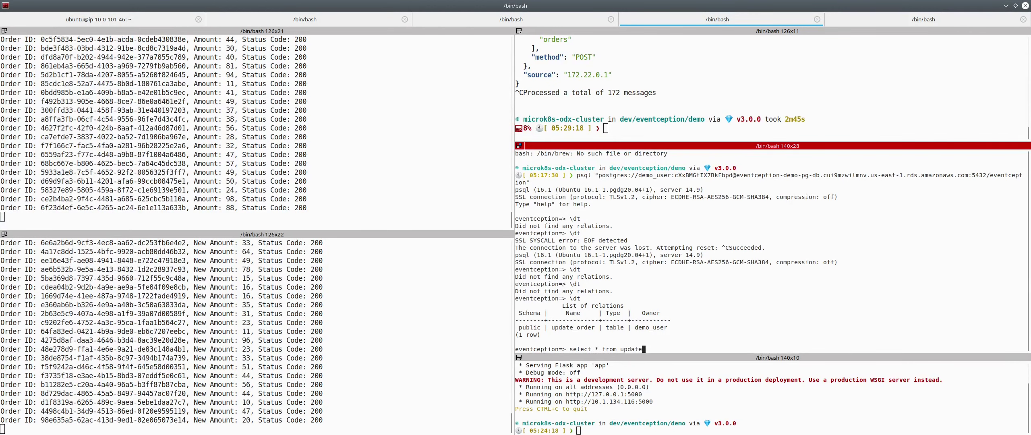
type("_order;")
key("Return")
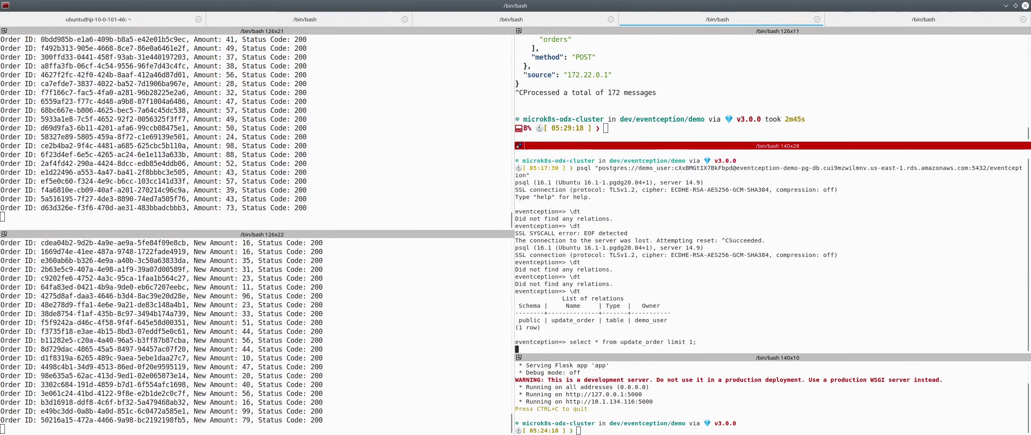
key("ctrl+shift+x")
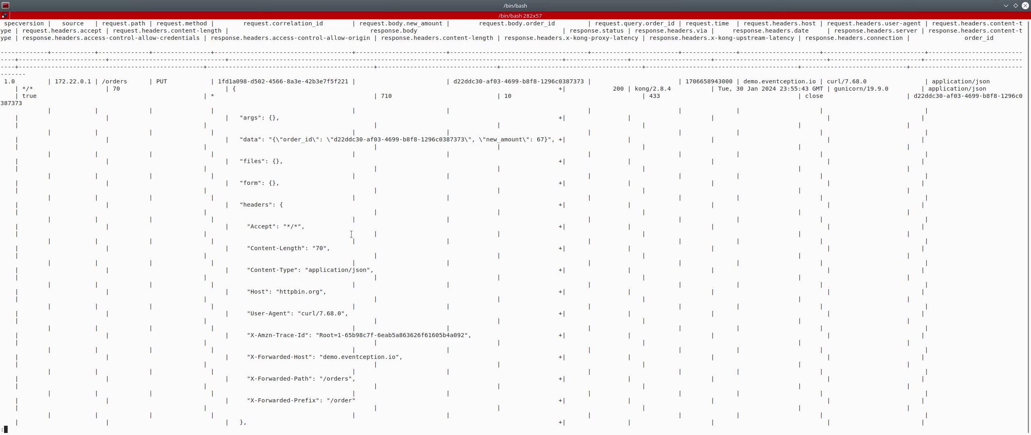
key("alt+Tab")
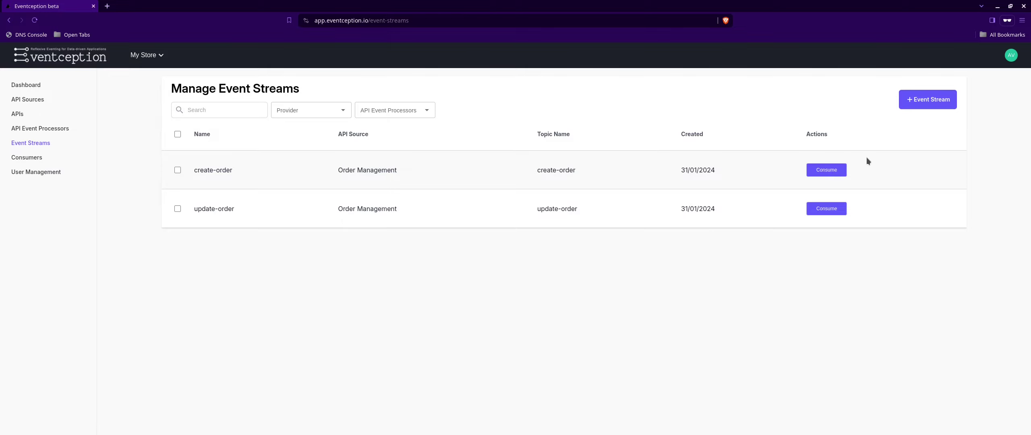
left_click(827, 170)
left_click(379, 303)
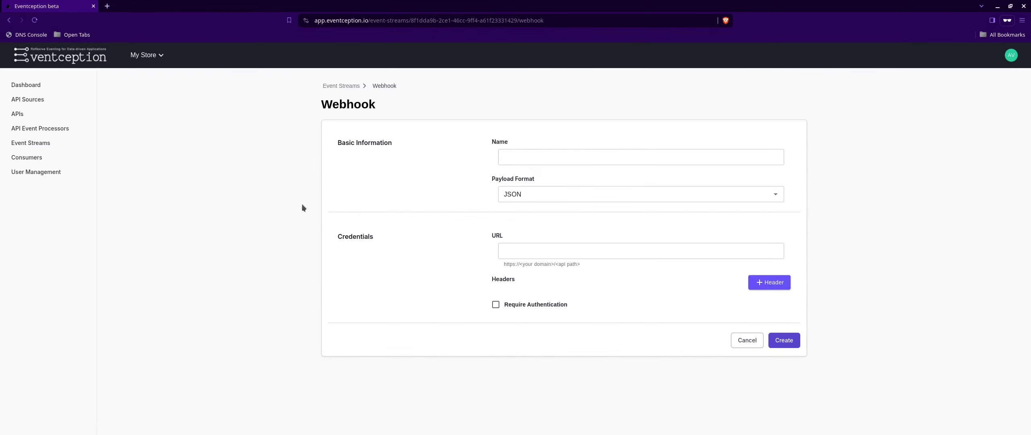
left_click(528, 157)
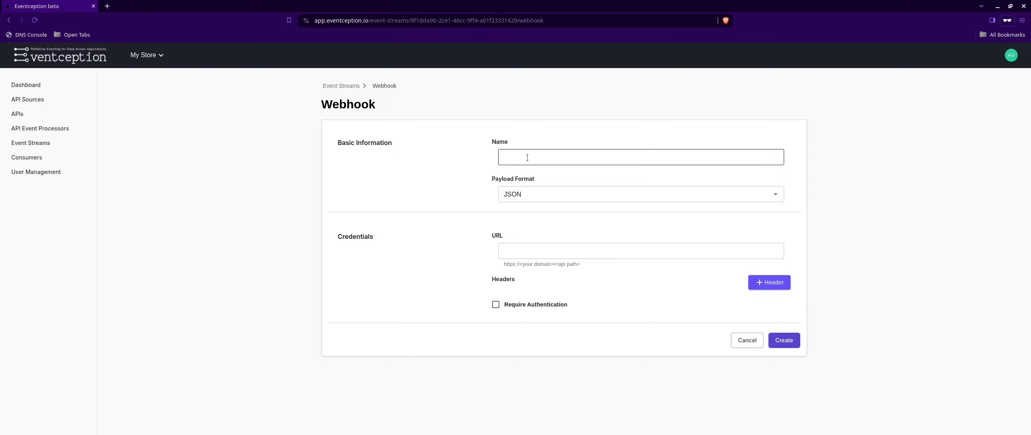
type("orders-webhook")
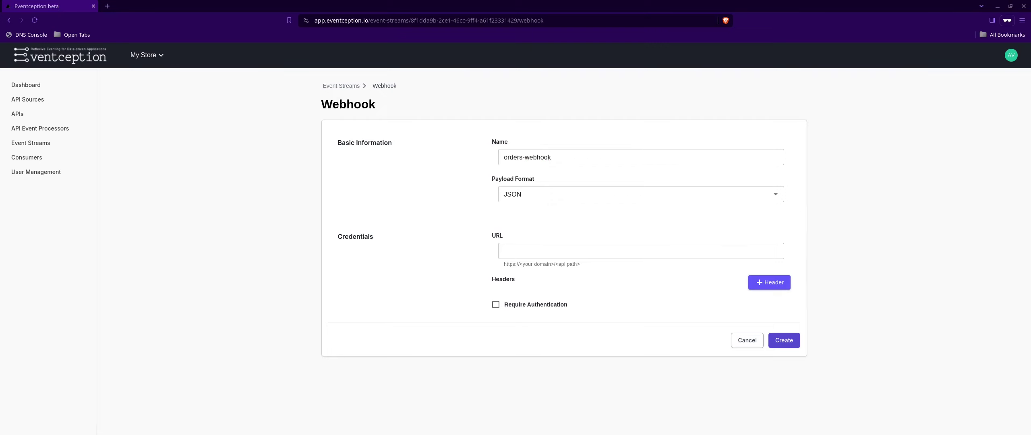
type("https://webhook.demo.eventception.io/events")
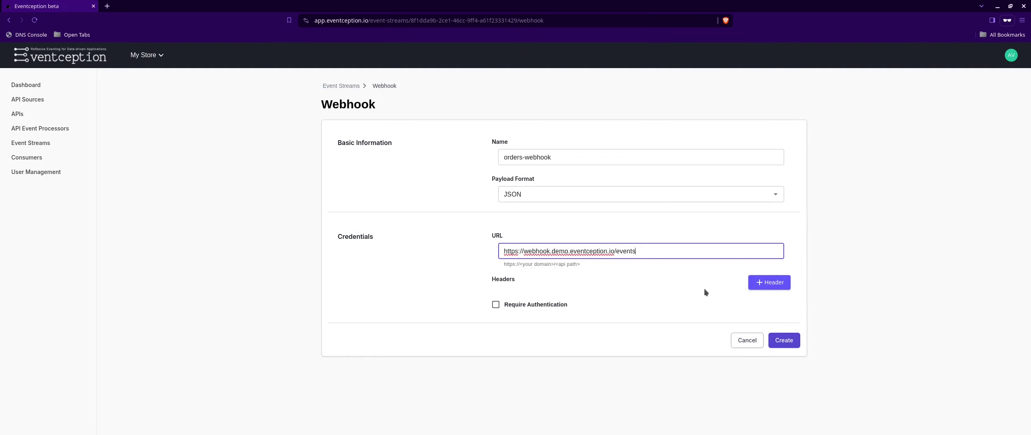
left_click(782, 341)
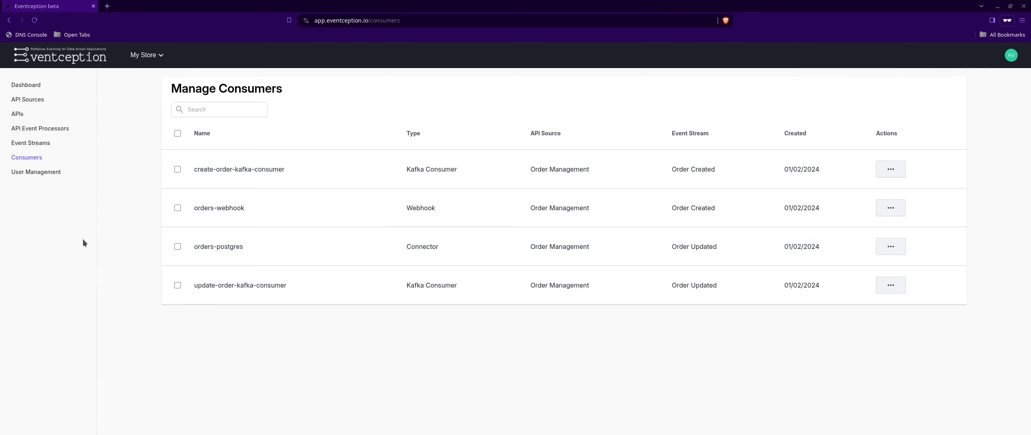
- Switch from My Store to the Kart organization and open the Analytics Dashboard
left_click(144, 57)
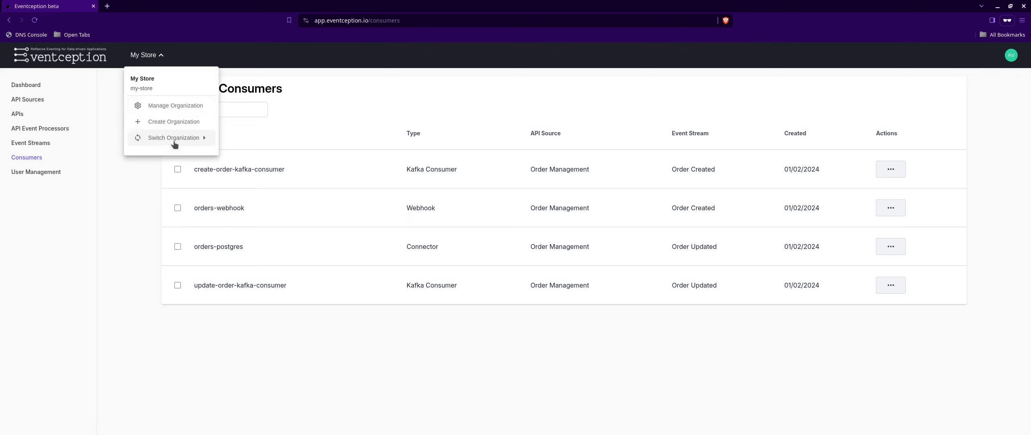
mouse_move(186, 142)
left_click(261, 144)
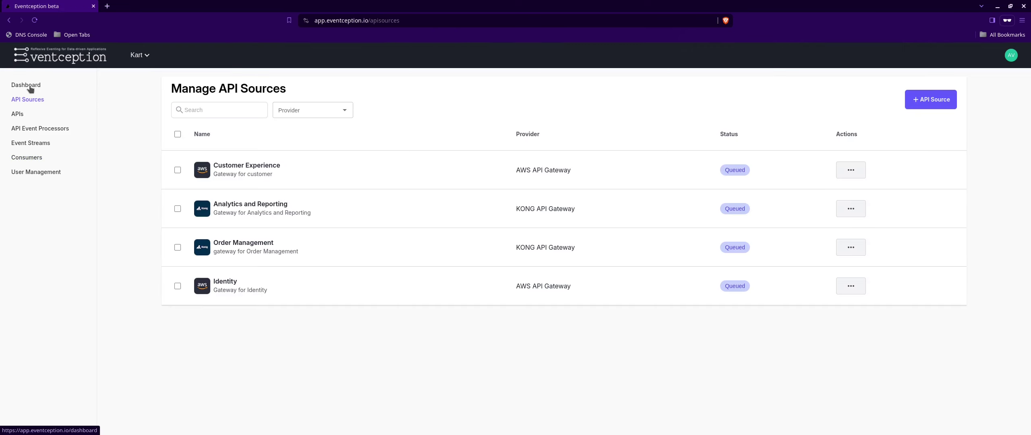
left_click(30, 87)
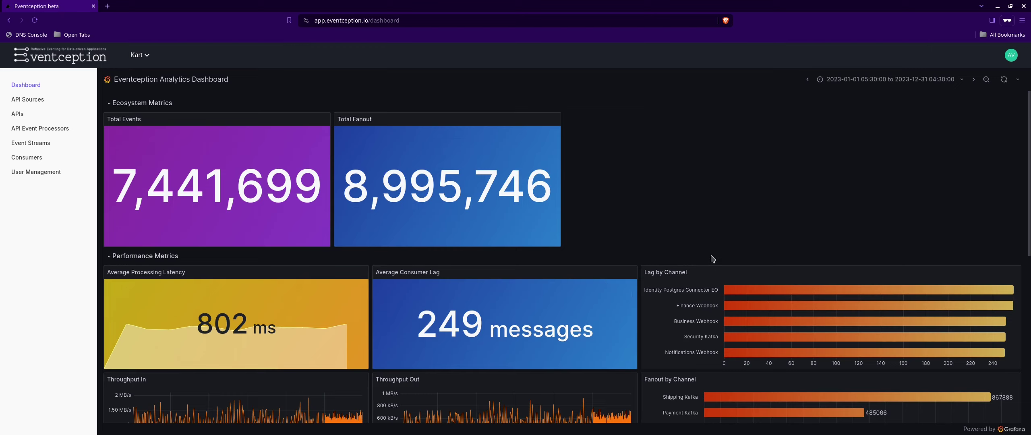
- Scroll the Analytics Dashboard down to the Top 5 Event Sources and Top 5 Streams charts
scroll(713, 260, "down", 1)
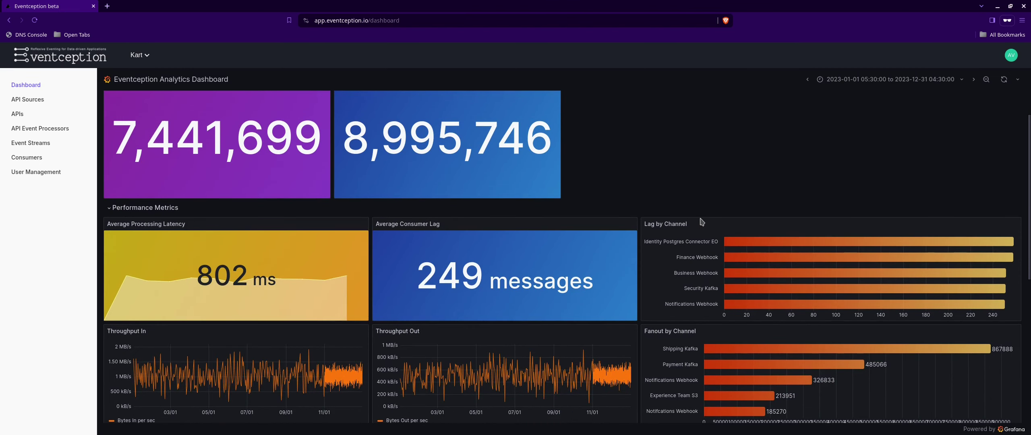
scroll(702, 222, "down", 2)
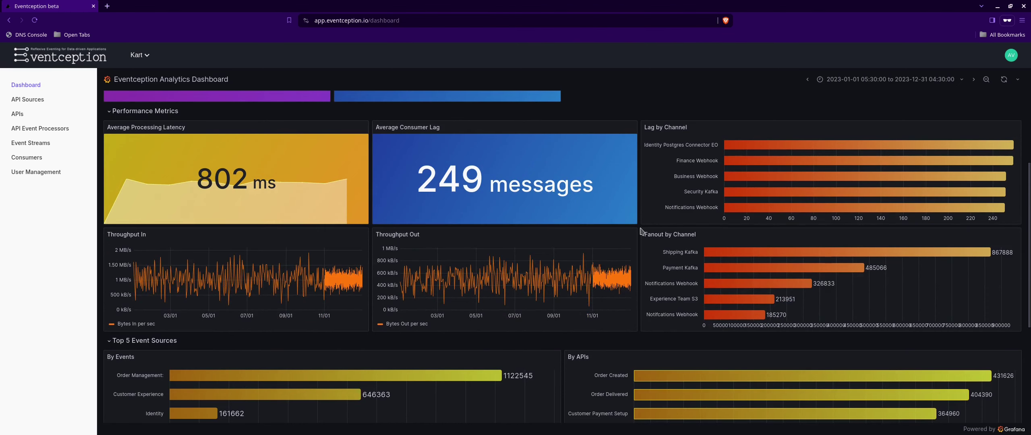
scroll(641, 230, "down", 3)
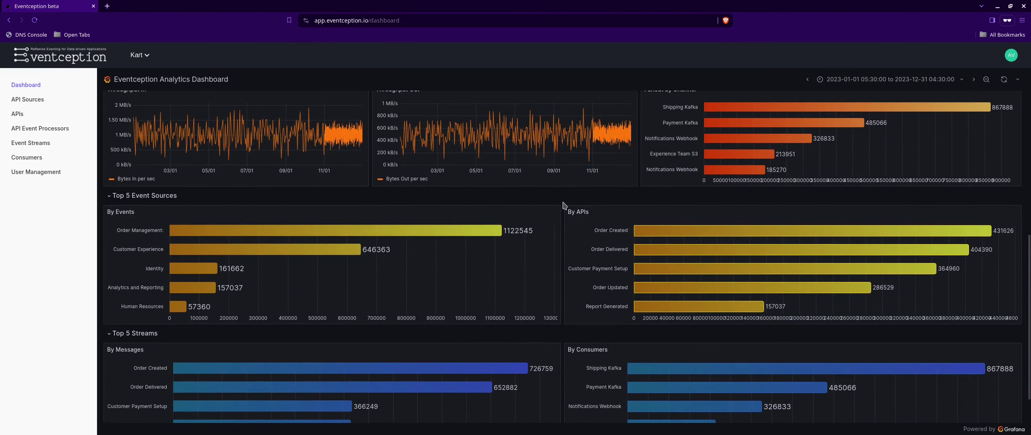
scroll(565, 206, "down", 1)
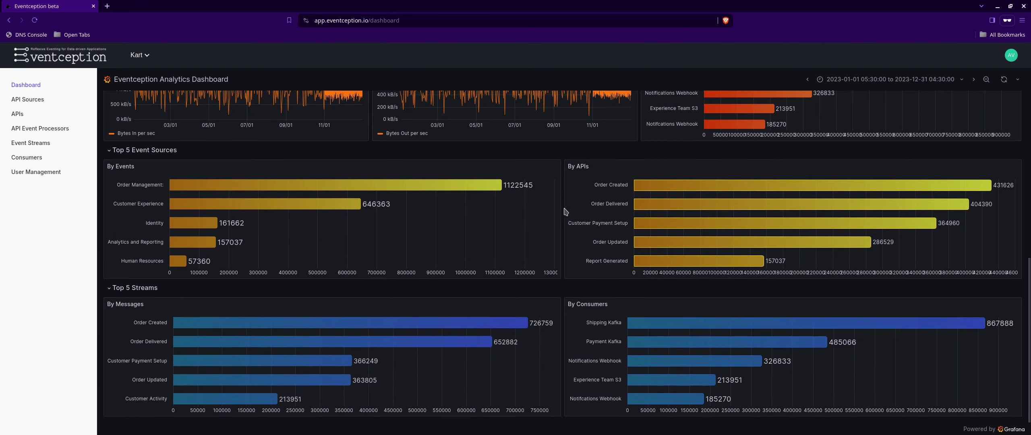